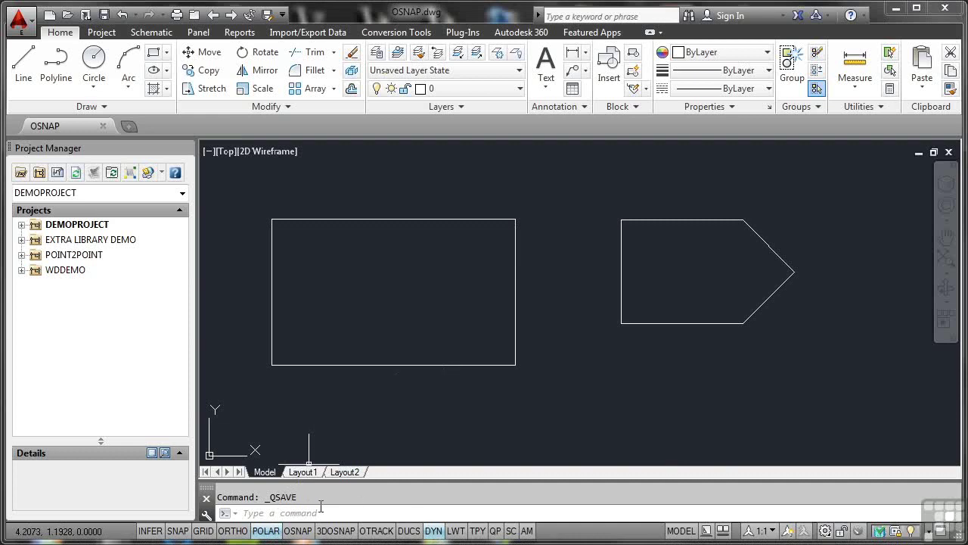
# Turn on object snap and review the enabled snap modes in its drafting settings.
pyautogui.click(307, 534)
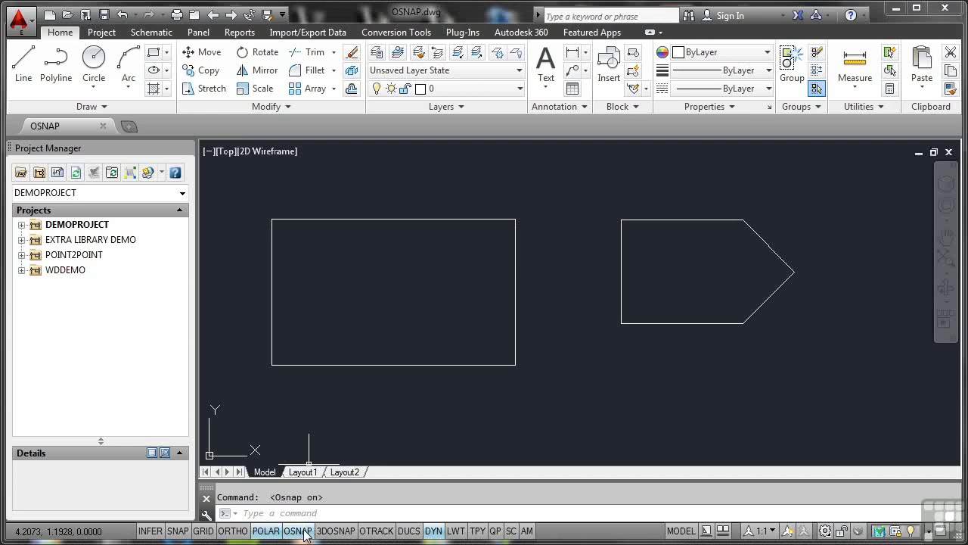
pyautogui.rightClick(306, 534)
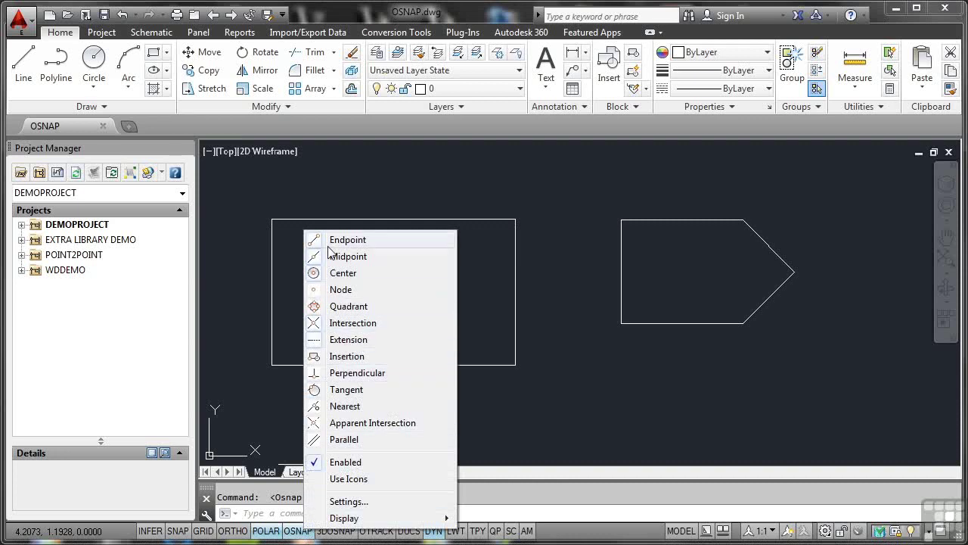
pyautogui.click(346, 502)
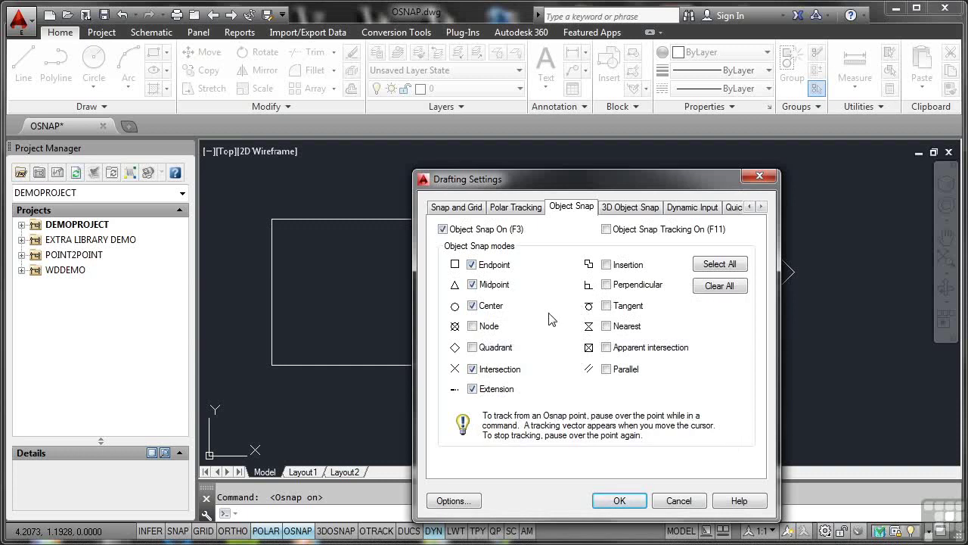
pyautogui.click(620, 500)
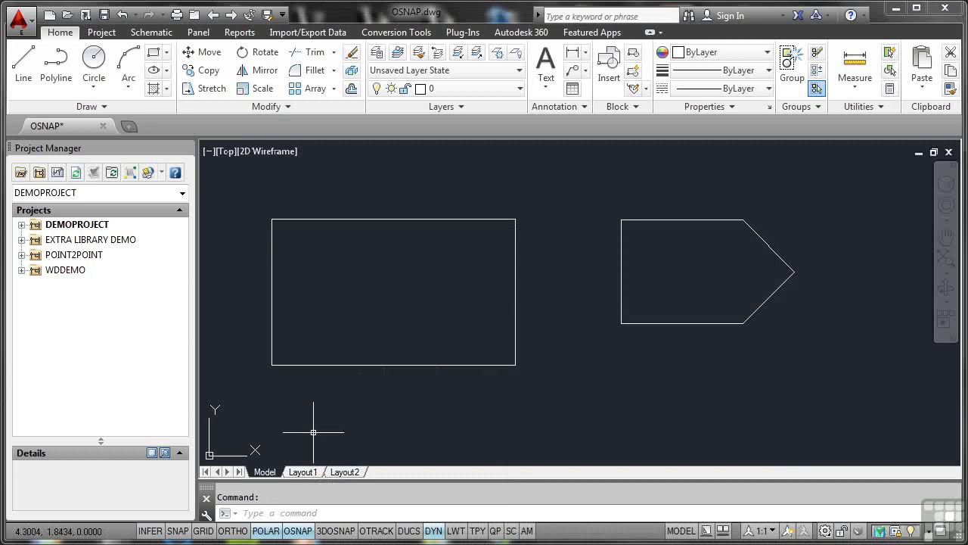
# Draw a line from the midpoint of the rectangle's top edge to the midpoint of its right edge.
pyautogui.rightClick(553, 182)
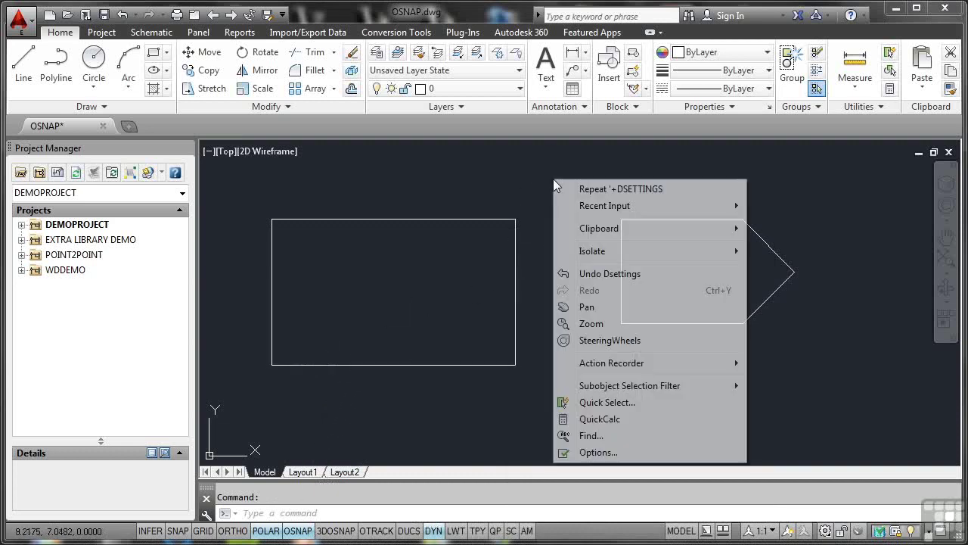
pyautogui.moveTo(613, 212)
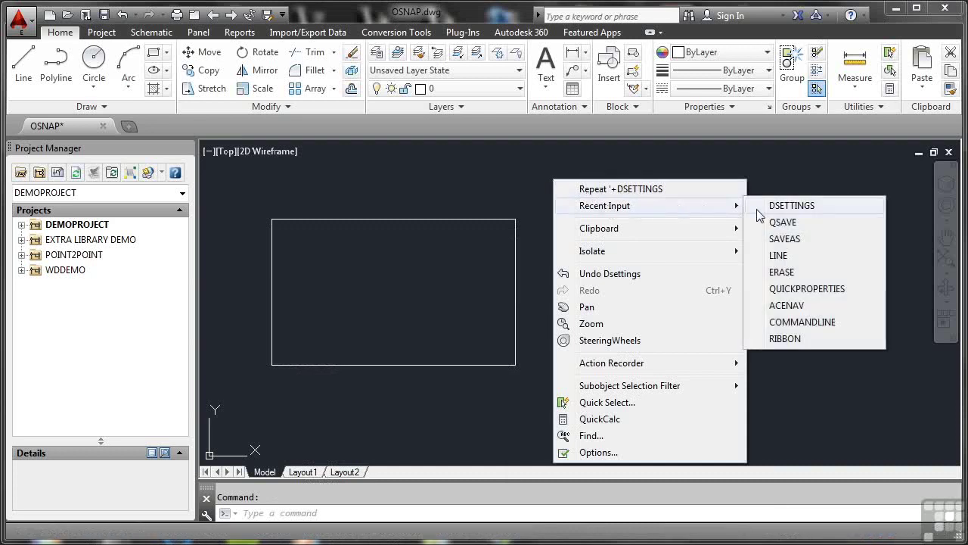
pyautogui.click(779, 256)
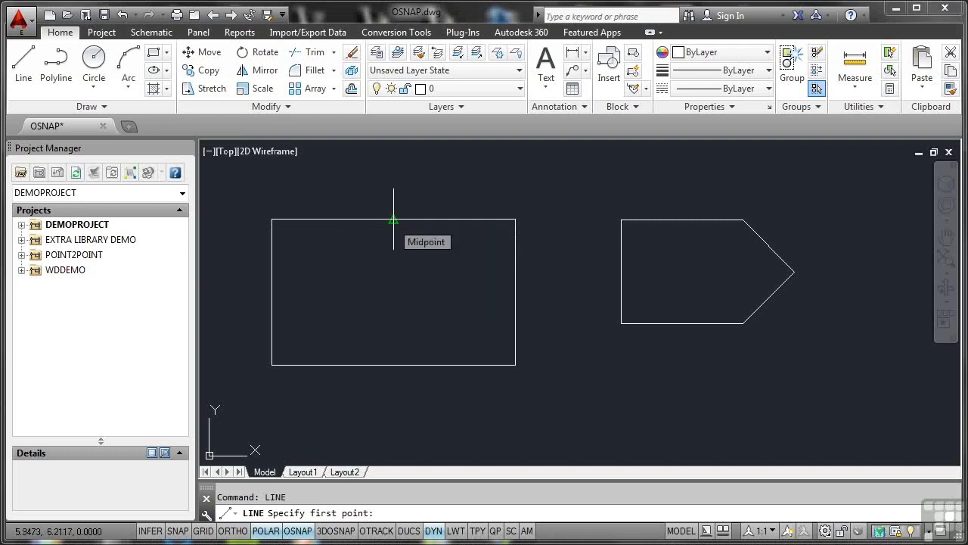
pyautogui.click(393, 220)
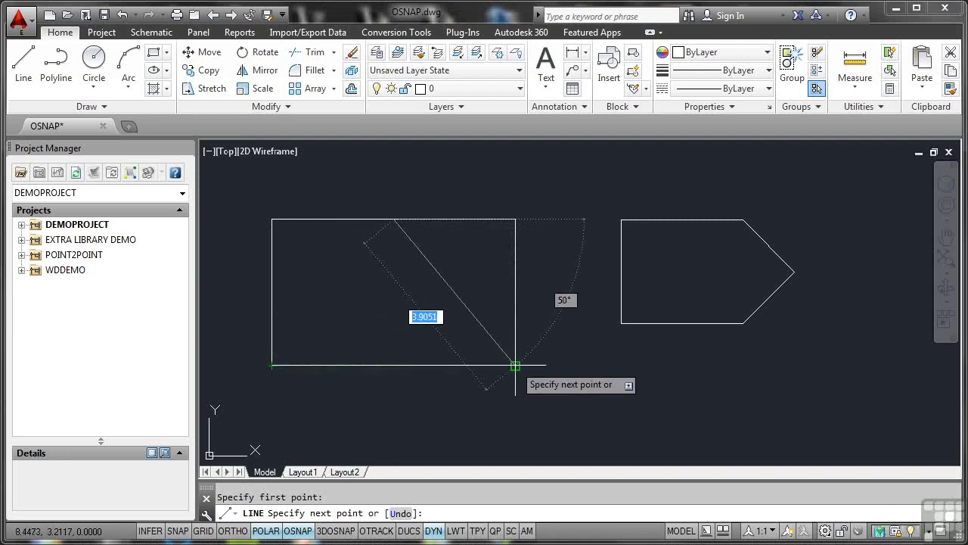
pyautogui.click(515, 292)
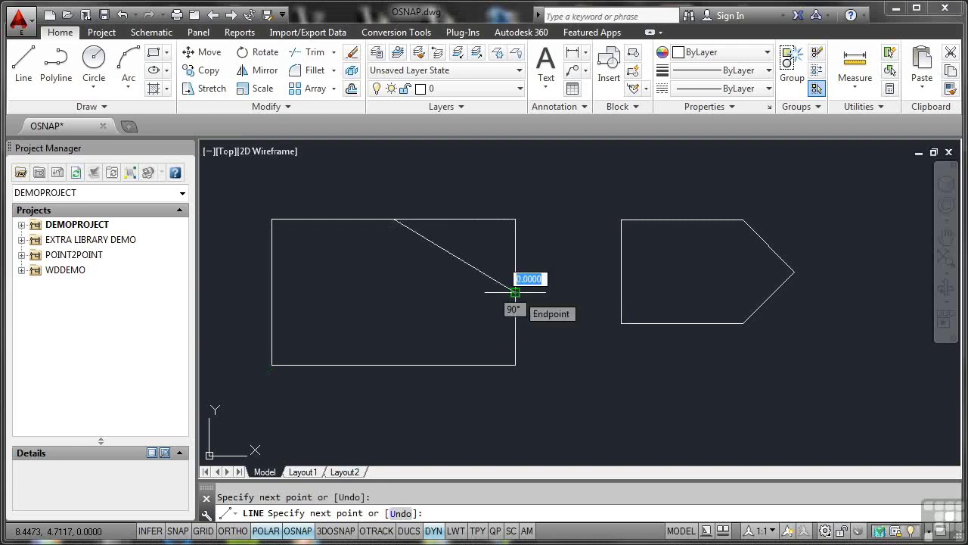
pyautogui.press('Return')
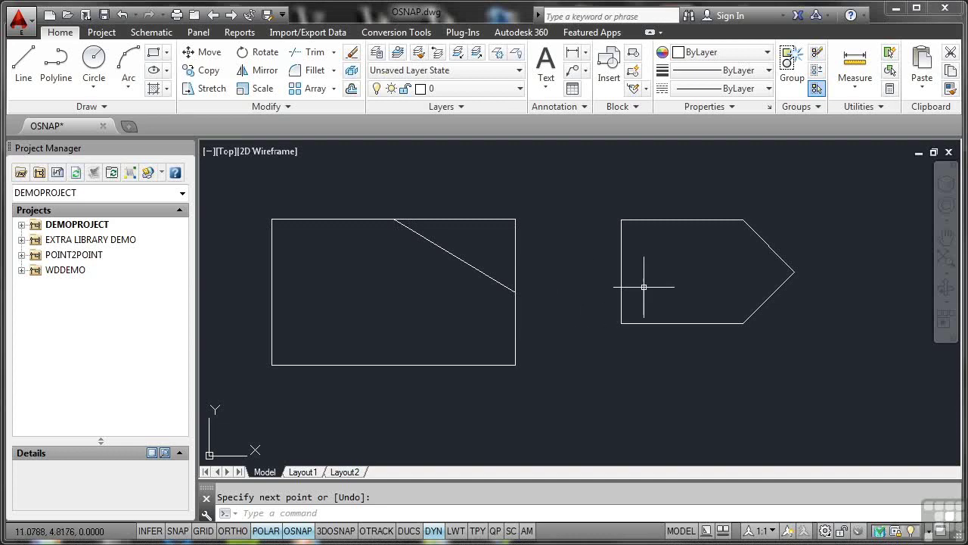
# Draw a center-radius circle with a radius of 1.5 to the upper right of the arrow-shaped outline.
pyautogui.moveTo(700, 267)
pyautogui.mouseDown(button='middle')
pyautogui.moveTo(460, 280)
pyautogui.moveTo(437, 293)
pyautogui.mouseUp(button='middle')
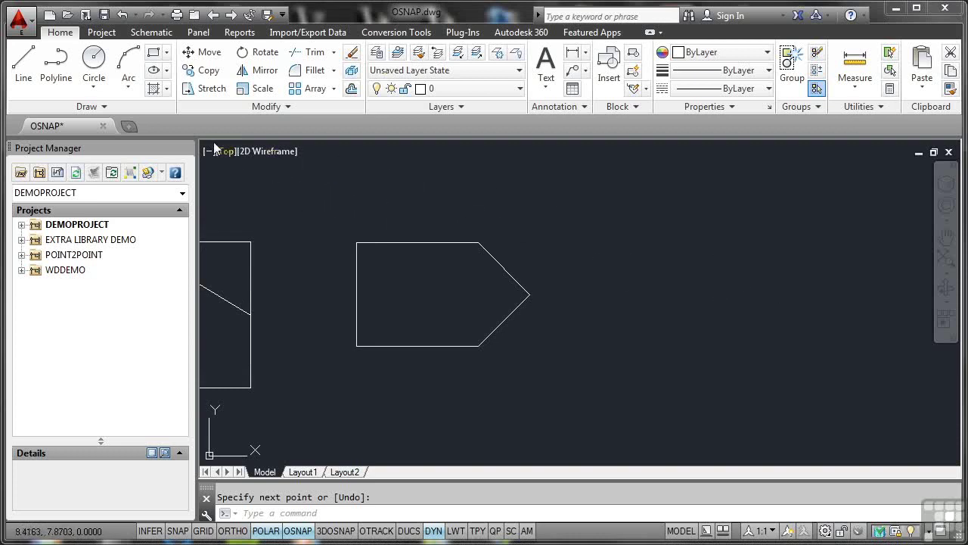
pyautogui.click(96, 90)
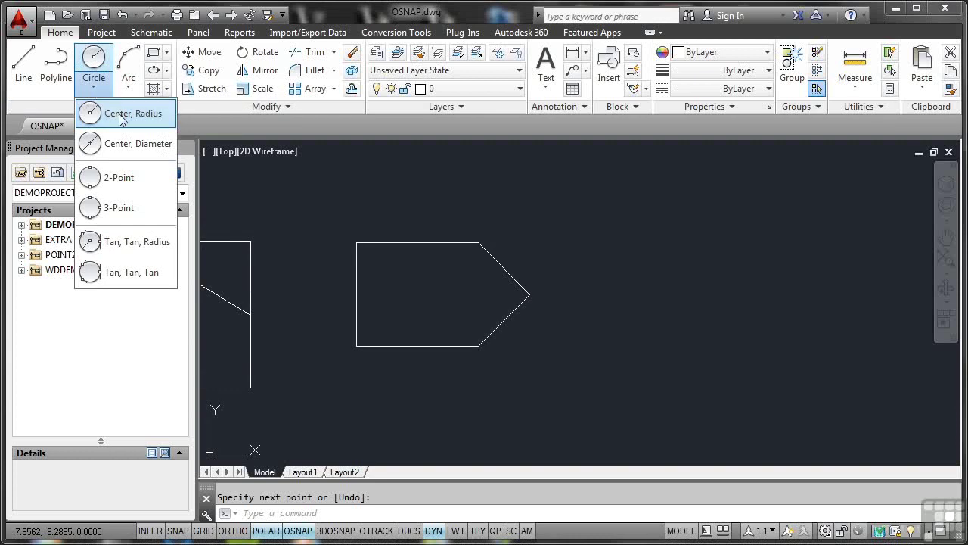
pyautogui.click(89, 114)
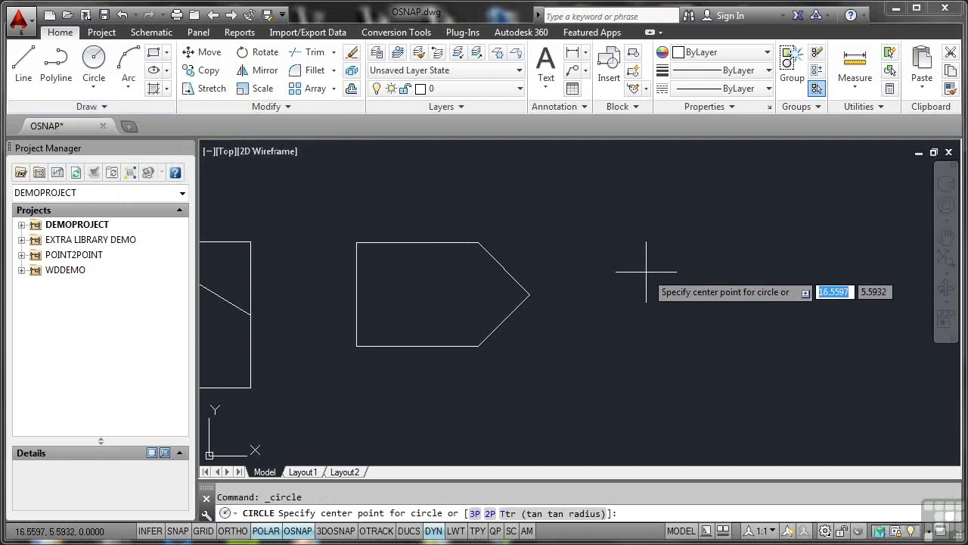
pyautogui.click(735, 221)
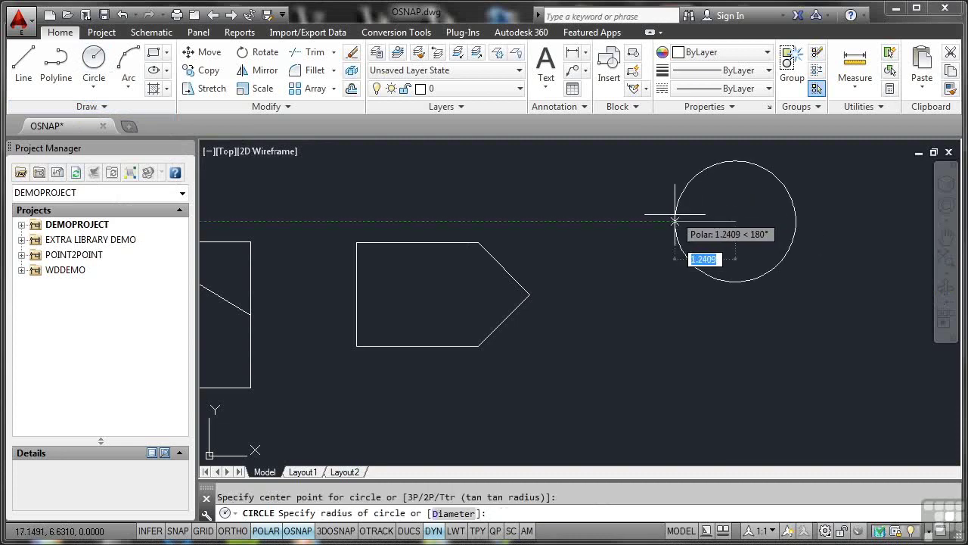
pyautogui.write('1.5')
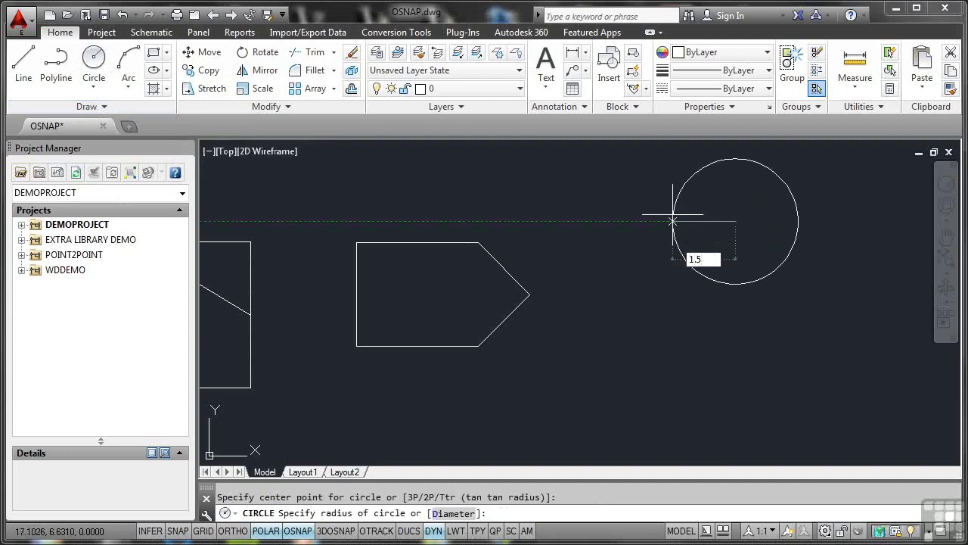
pyautogui.press('Return')
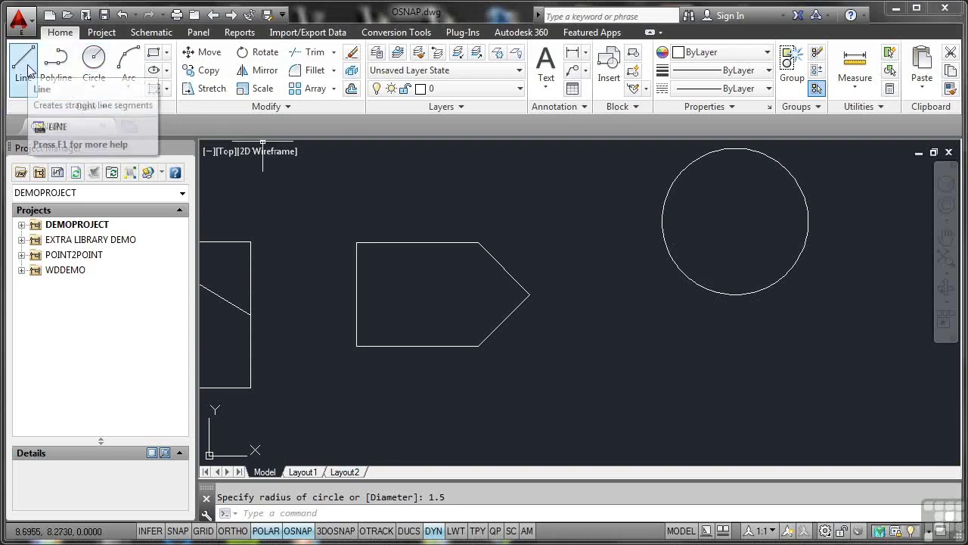
# Draw a line from the circle's center to the pointed tip of the arrow-shaped outline.
pyautogui.rightClick(552, 191)
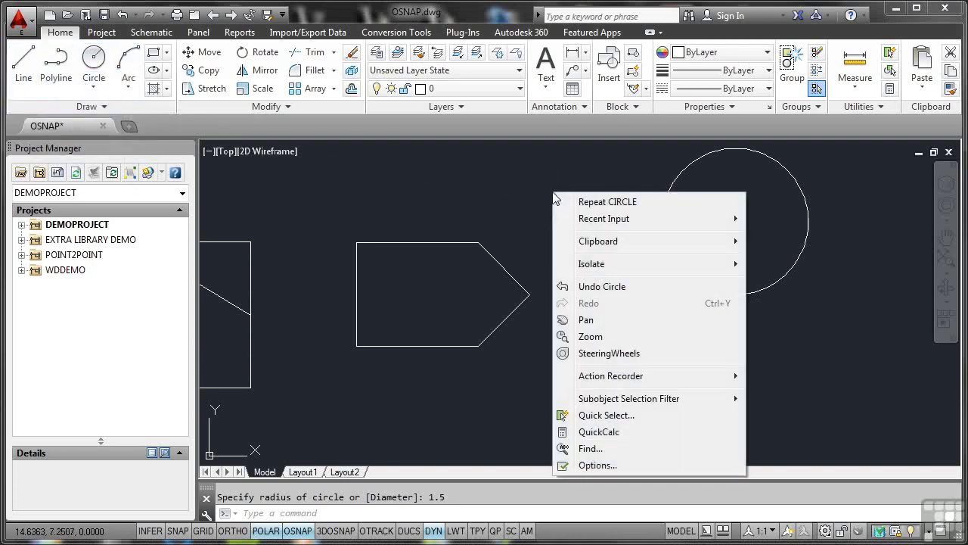
pyautogui.moveTo(646, 223)
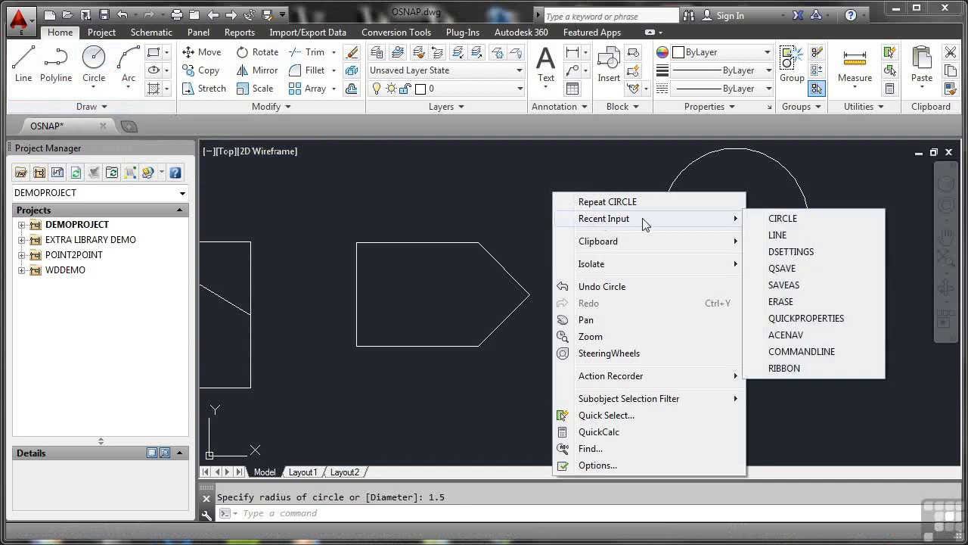
pyautogui.click(778, 235)
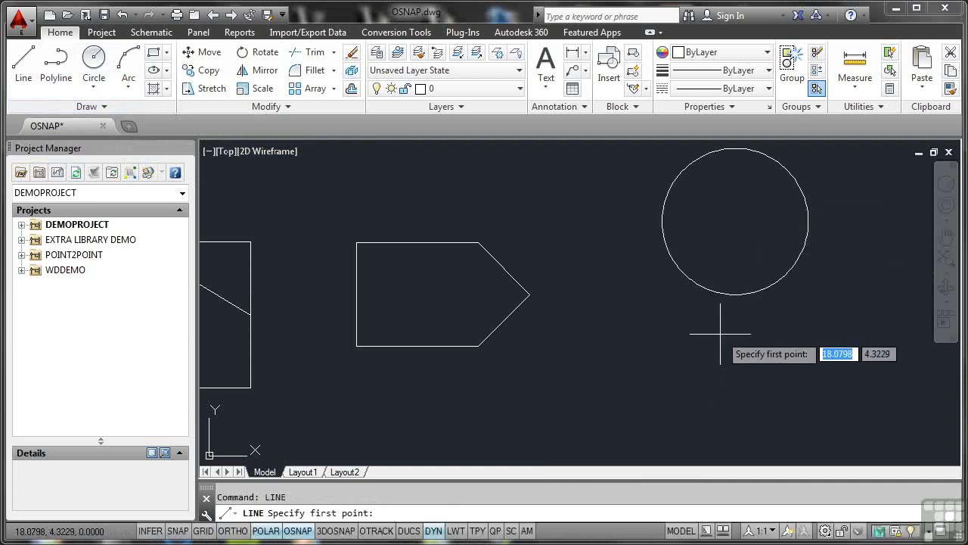
pyautogui.click(725, 295)
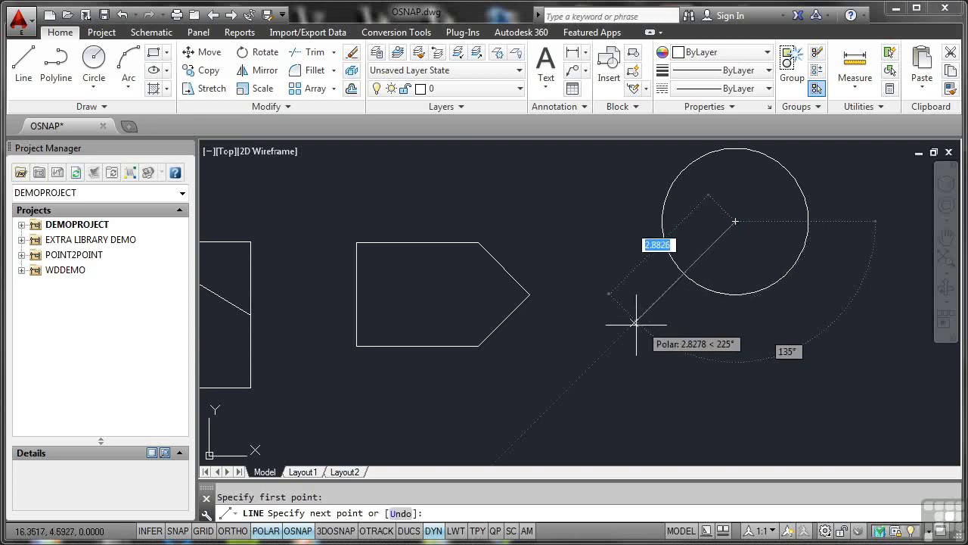
pyautogui.click(529, 294)
pyautogui.press('Return')
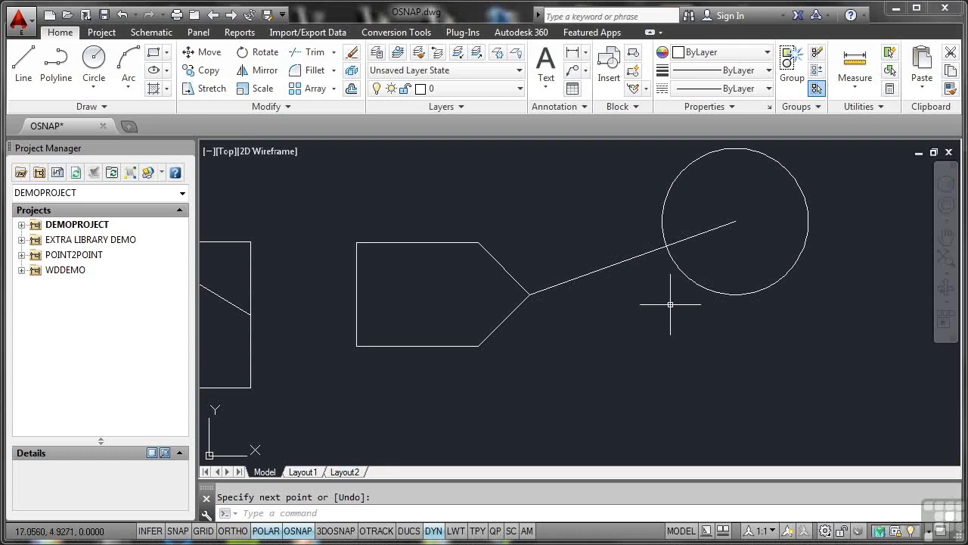
# Erase the line joining the circle's center to the tip of the arrow-shaped outline.
pyautogui.click(734, 225)
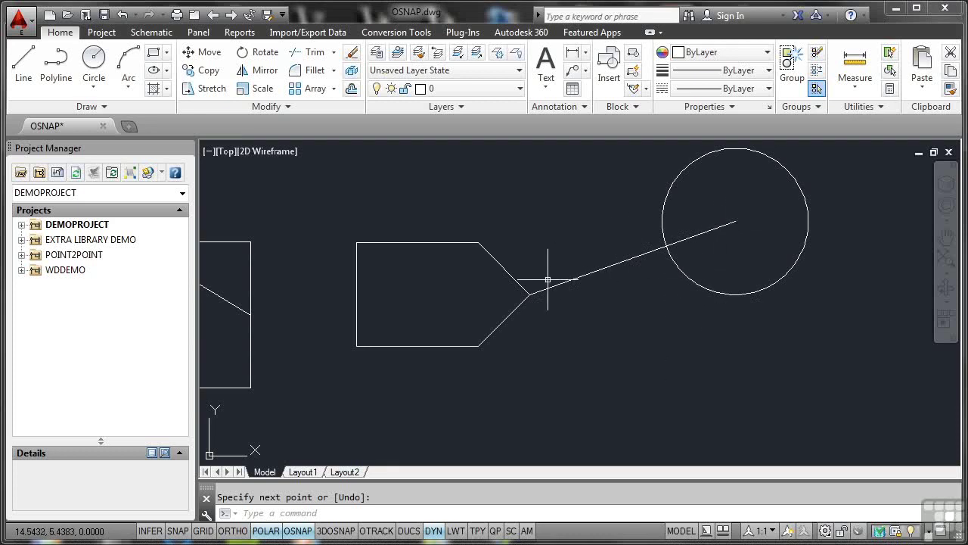
pyautogui.press('Return')
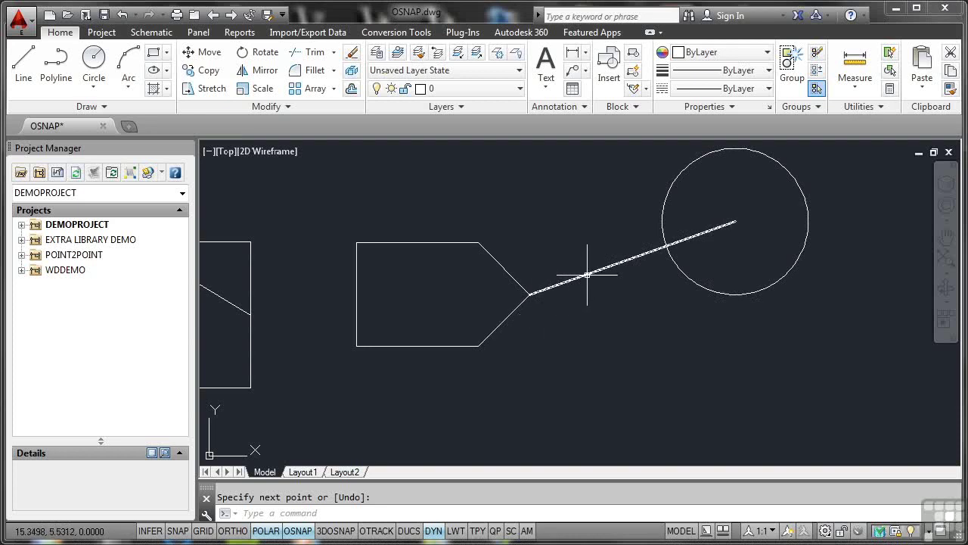
pyautogui.click(587, 275)
pyautogui.press('Delete')
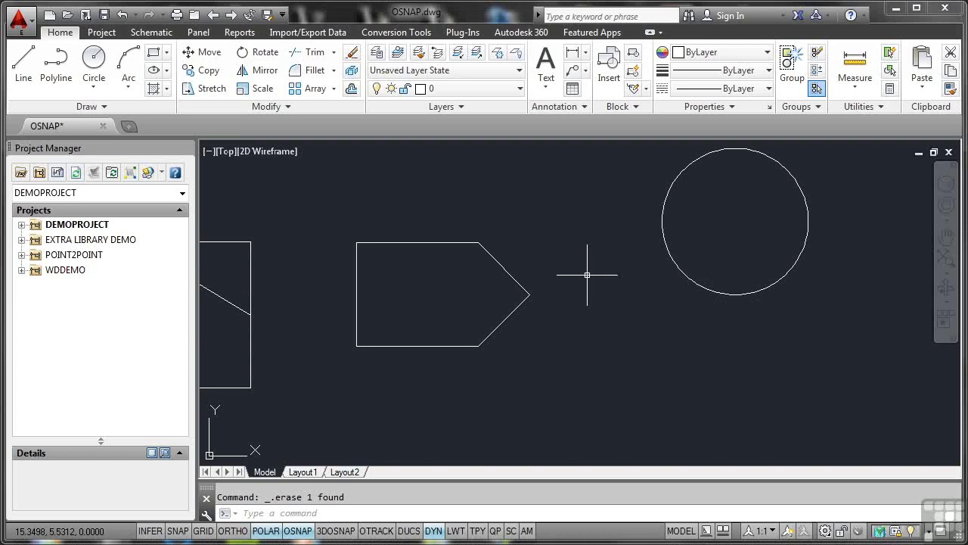
# Draw a line from the circle's left quadrant, using a one-time Quadrant snap, to the tip of the arrow-shaped outline.
pyautogui.rightClick(568, 228)
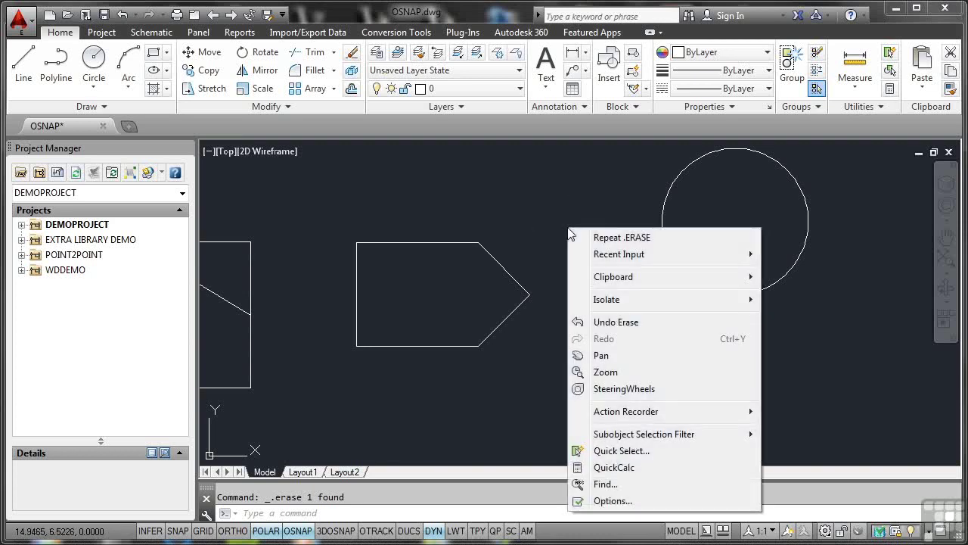
pyautogui.moveTo(609, 257)
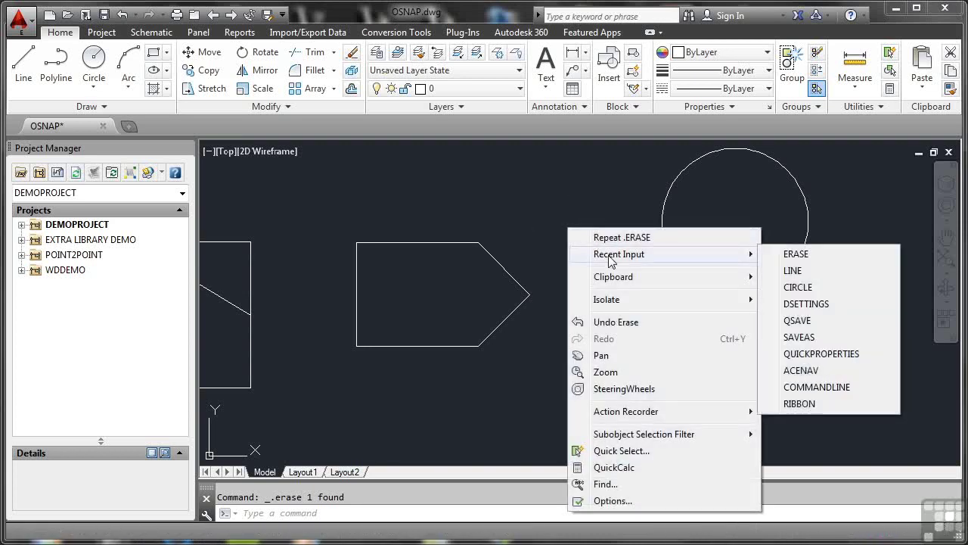
pyautogui.click(793, 271)
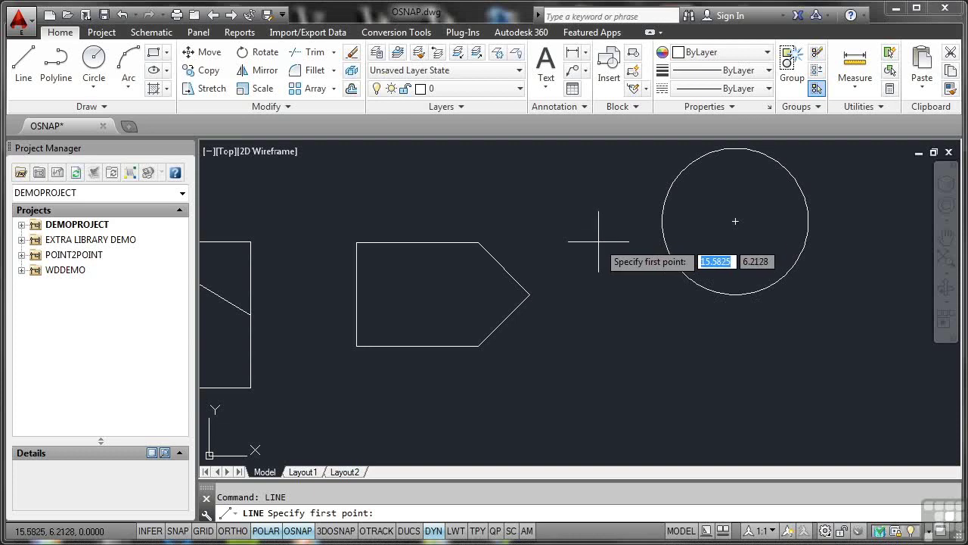
pyautogui.press('shift')
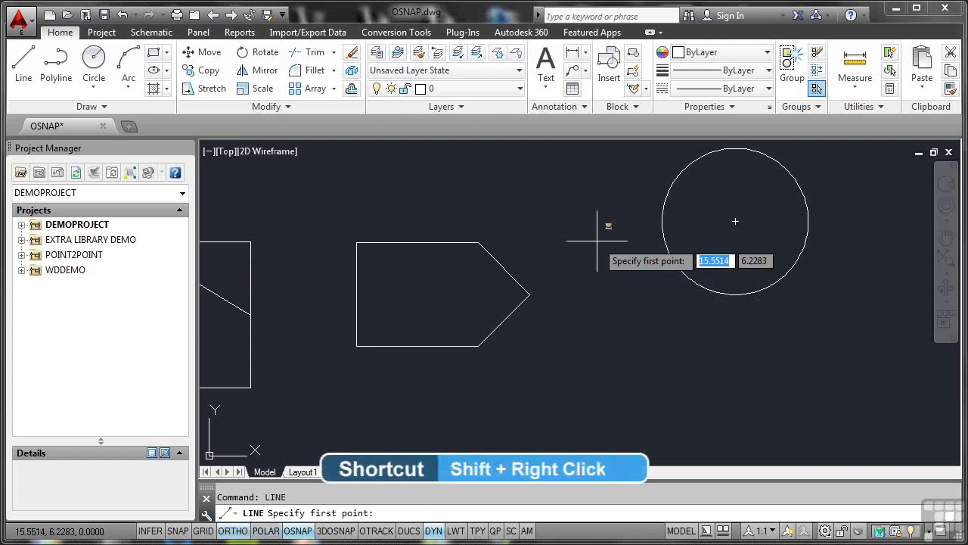
pyautogui.keyDown('shift'); pyautogui.rightClick(598, 241); pyautogui.keyUp('shift')
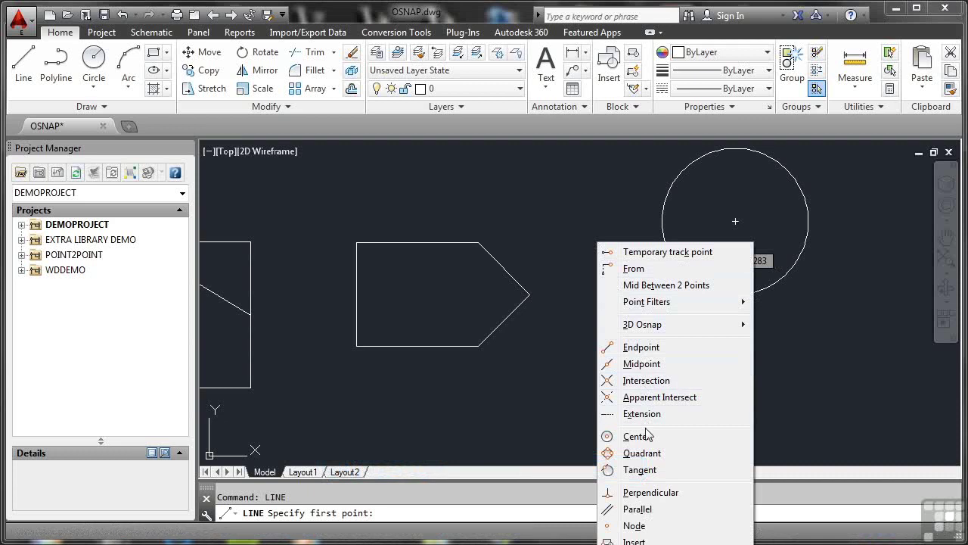
pyautogui.click(641, 454)
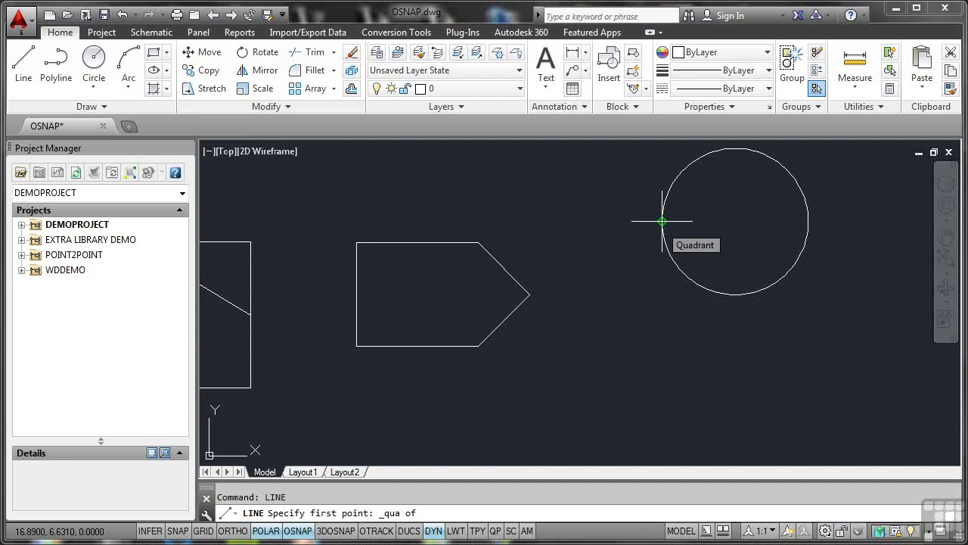
pyautogui.click(662, 221)
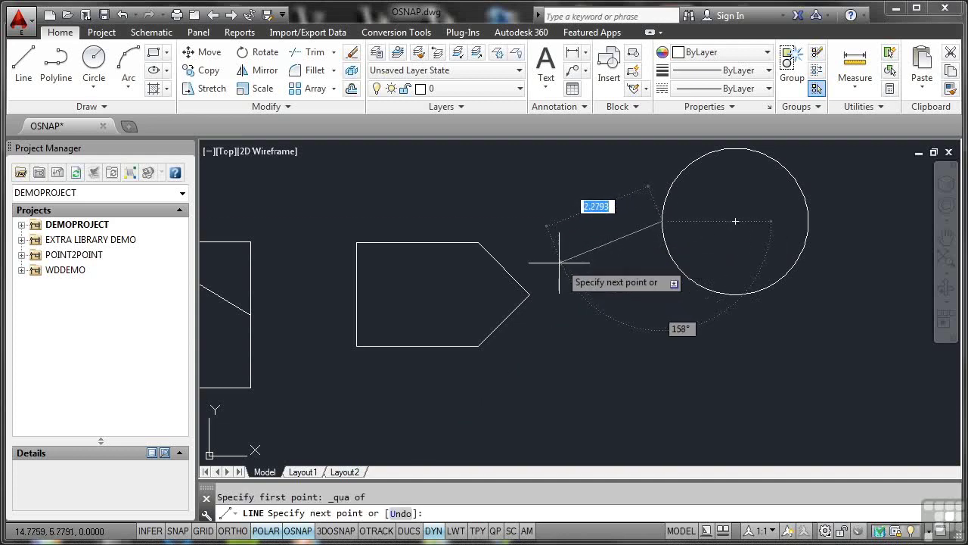
pyautogui.click(530, 295)
pyautogui.press('Return')
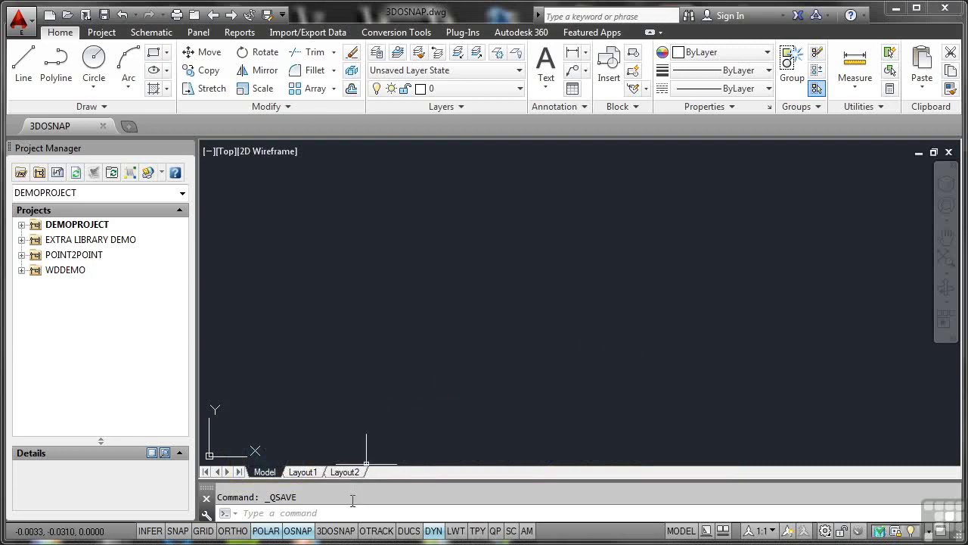
# Turn on 3D object snap and add the Midpoint on edge mode to its active snap modes.
pyautogui.click(336, 530)
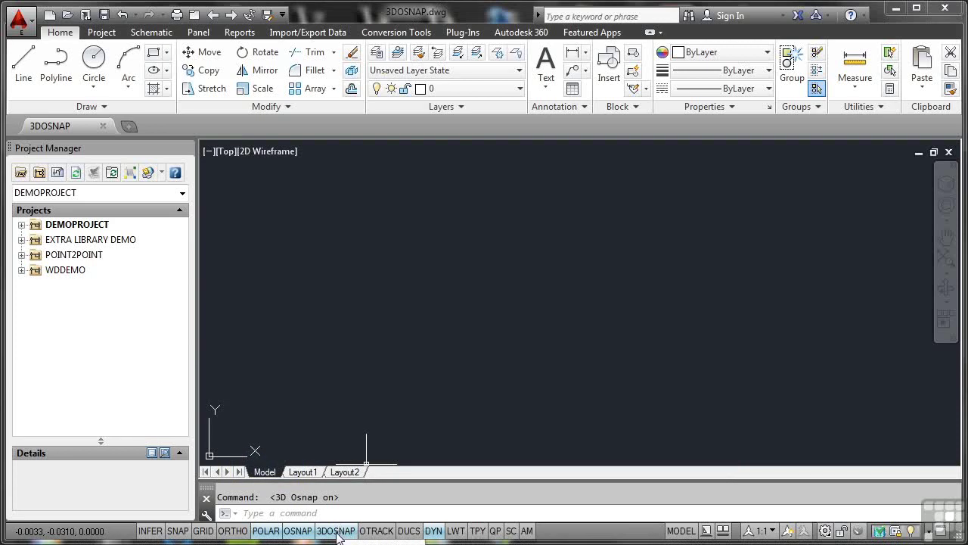
pyautogui.rightClick(338, 537)
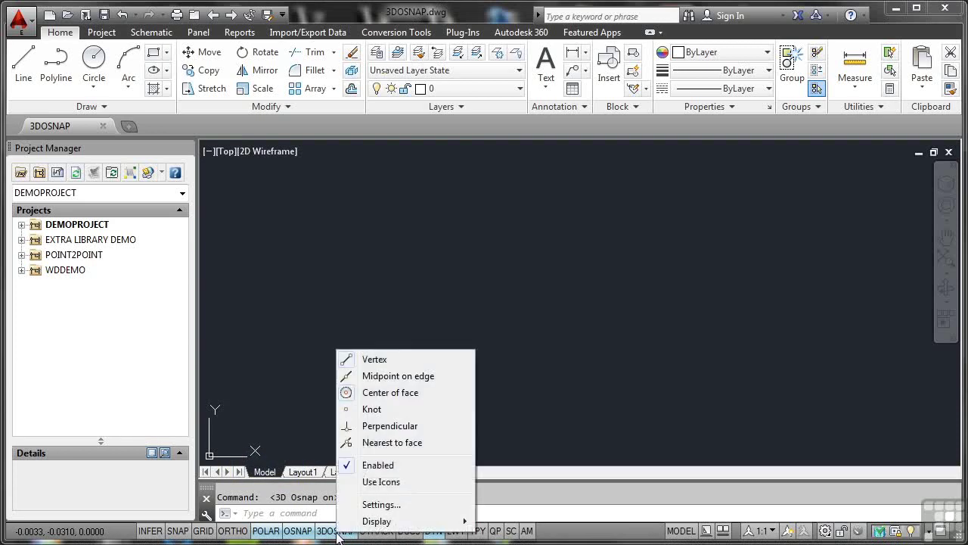
pyautogui.click(367, 506)
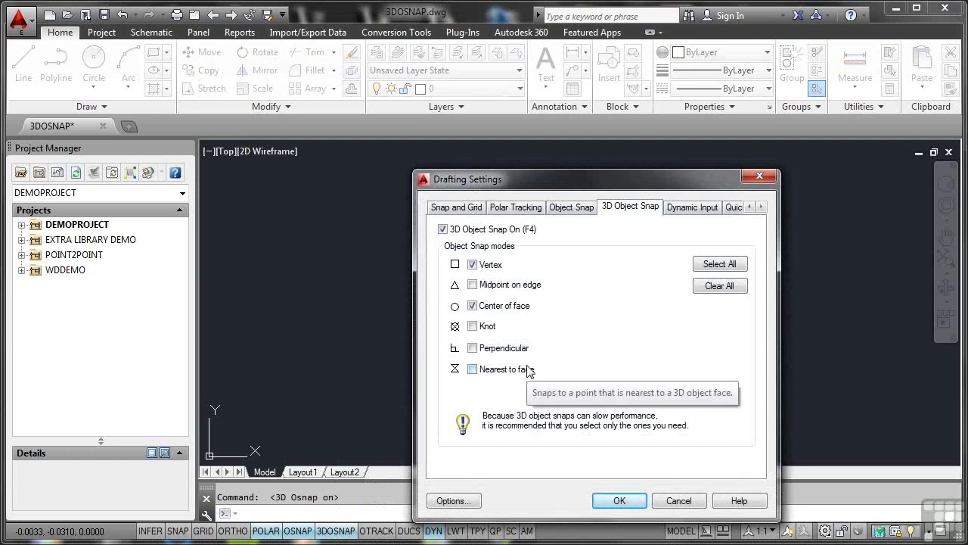
pyautogui.click(473, 286)
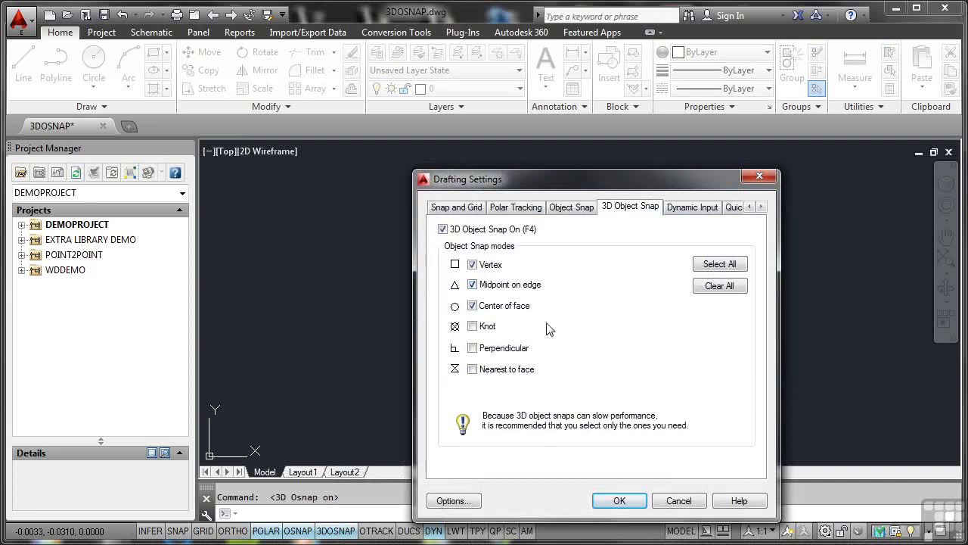
pyautogui.click(620, 501)
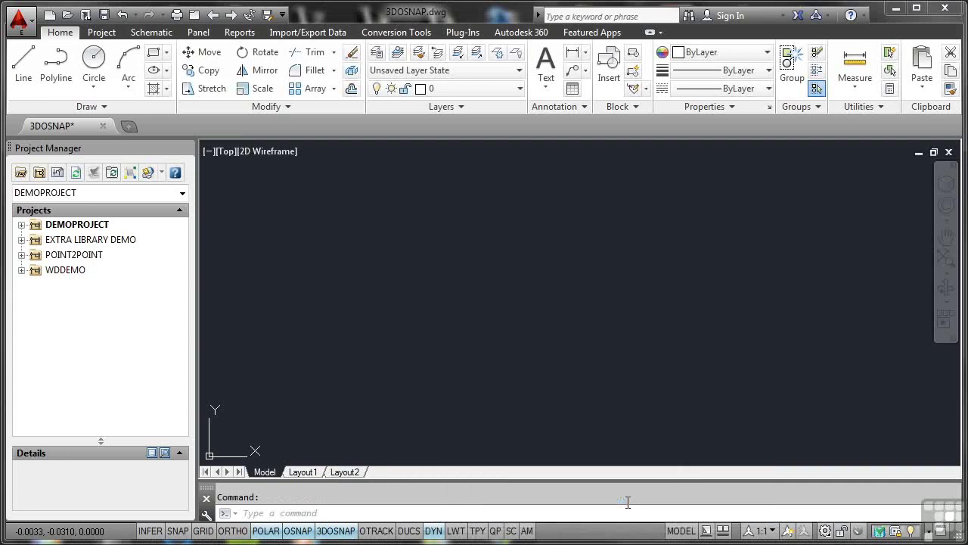
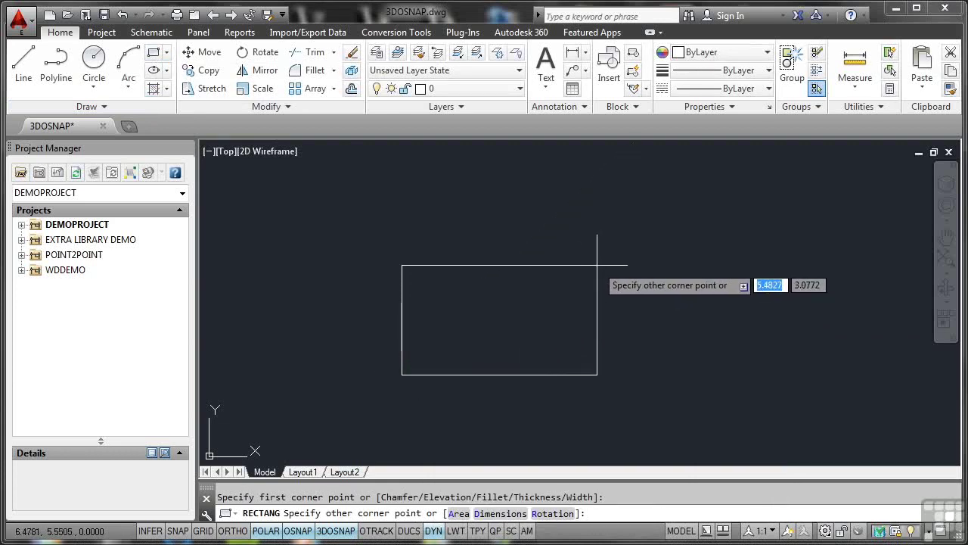
# Draw a rectangle 4 units wide and 2 units high in the empty drawing.
pyautogui.write('4')
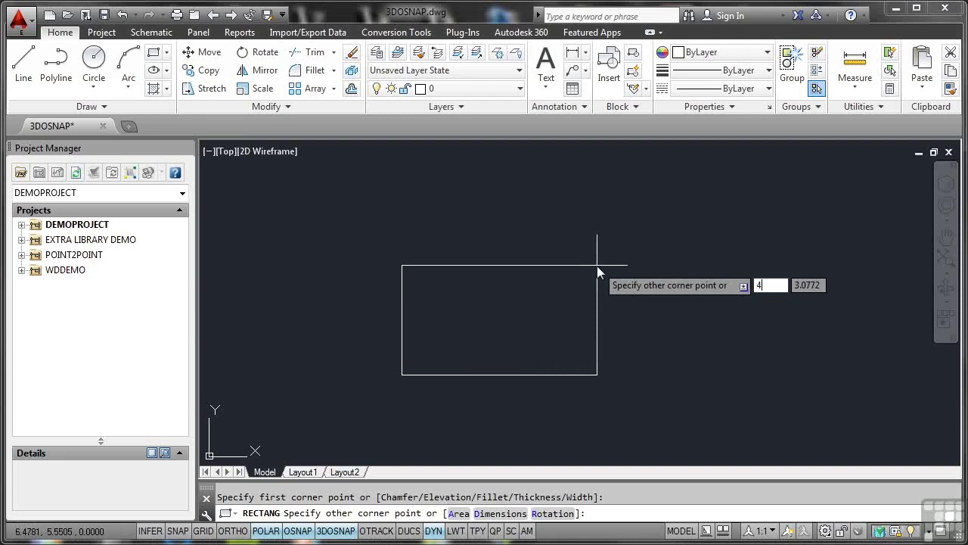
pyautogui.press('Tab')
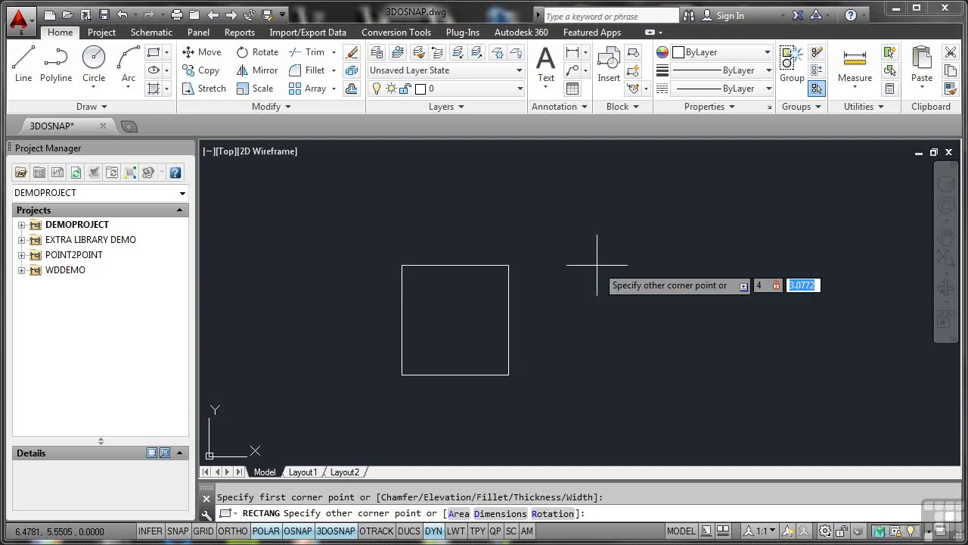
pyautogui.write('2')
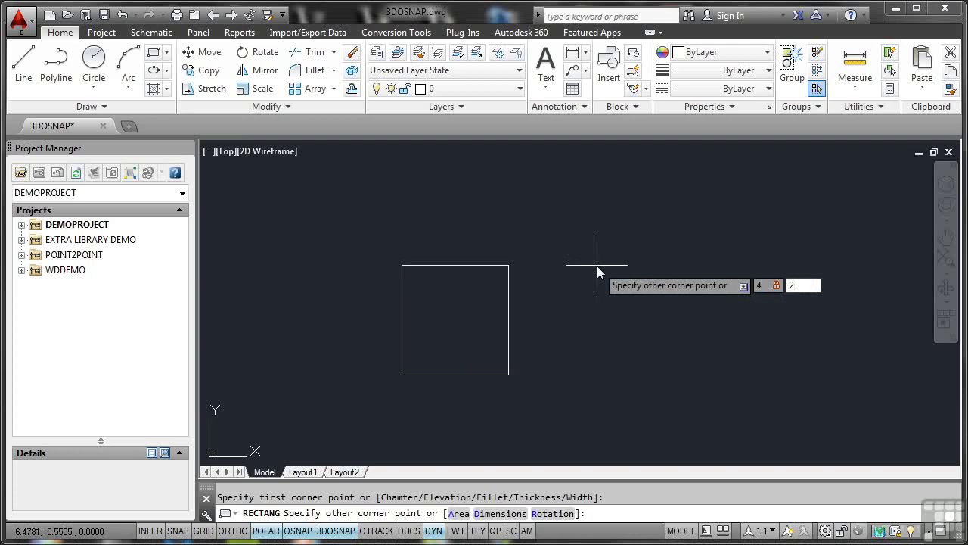
pyautogui.press('Return')
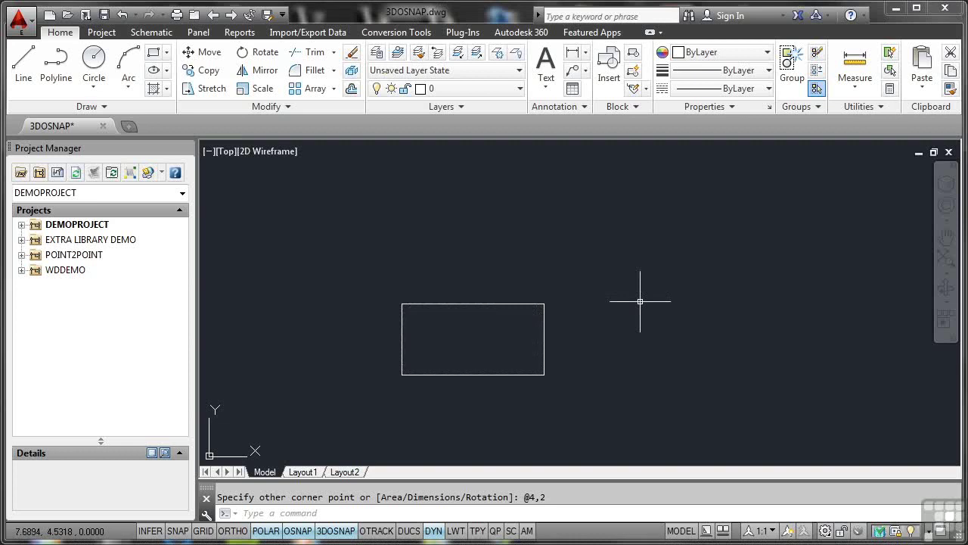
# In the southwest isometric view, extrude the rectangle into a solid box with a height of 2.
pyautogui.click(946, 186)
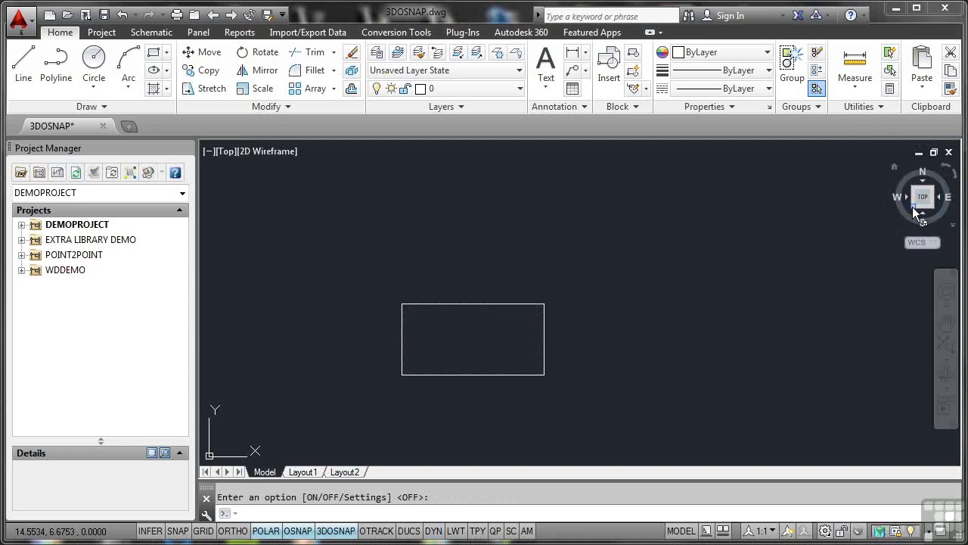
pyautogui.click(914, 206)
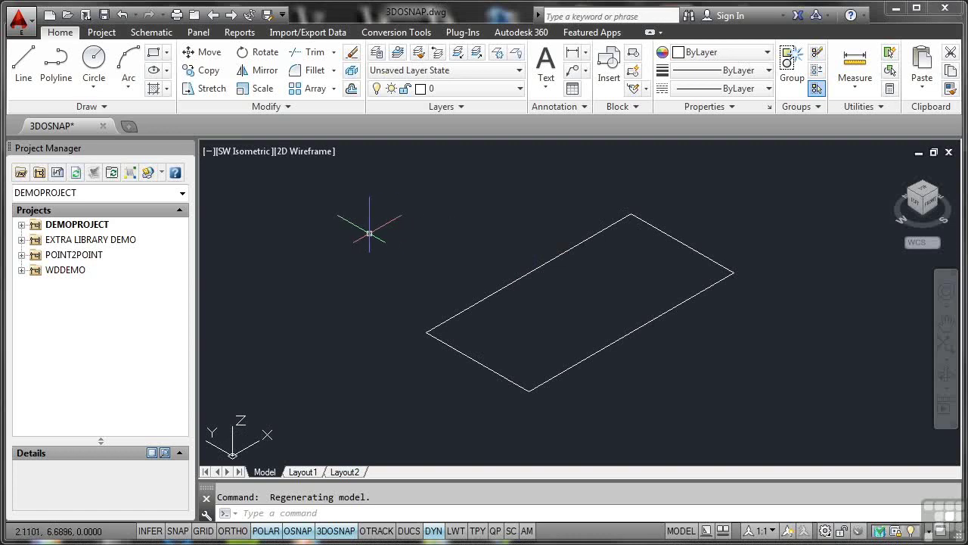
pyautogui.write('EX')
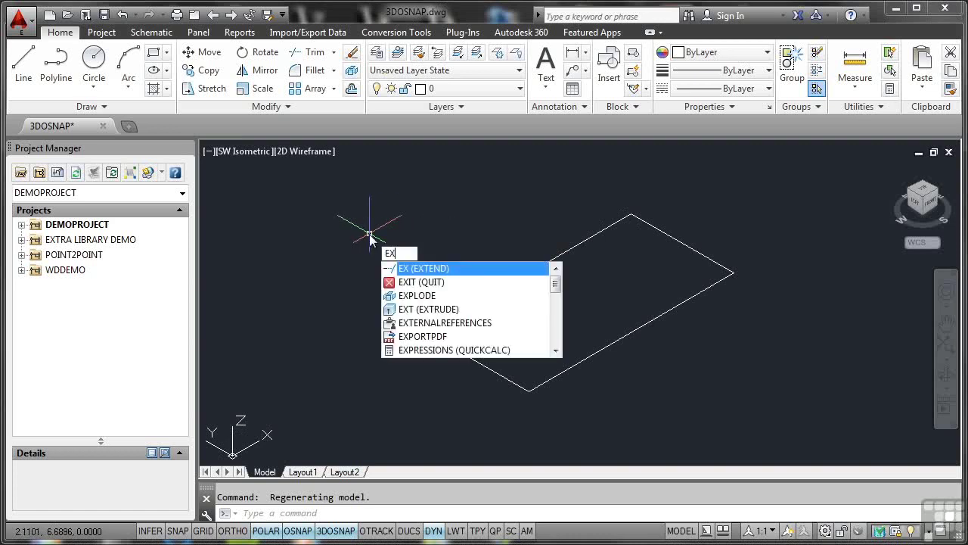
pyautogui.write('TRUDE')
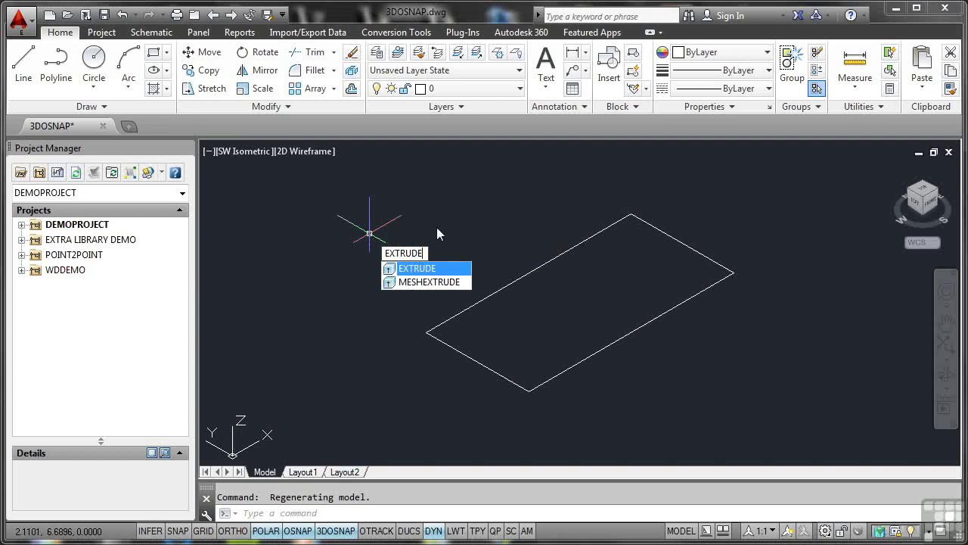
pyautogui.press('Return')
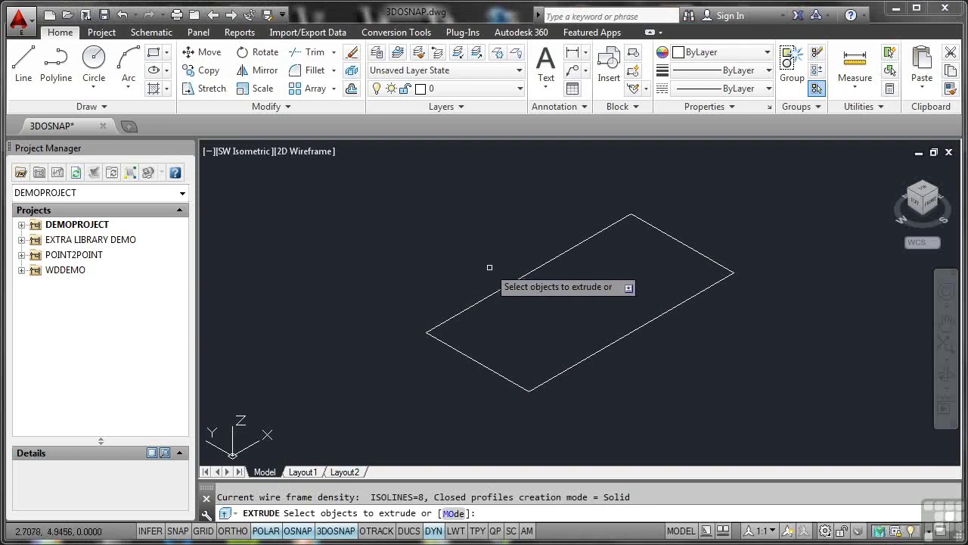
pyautogui.click(503, 287)
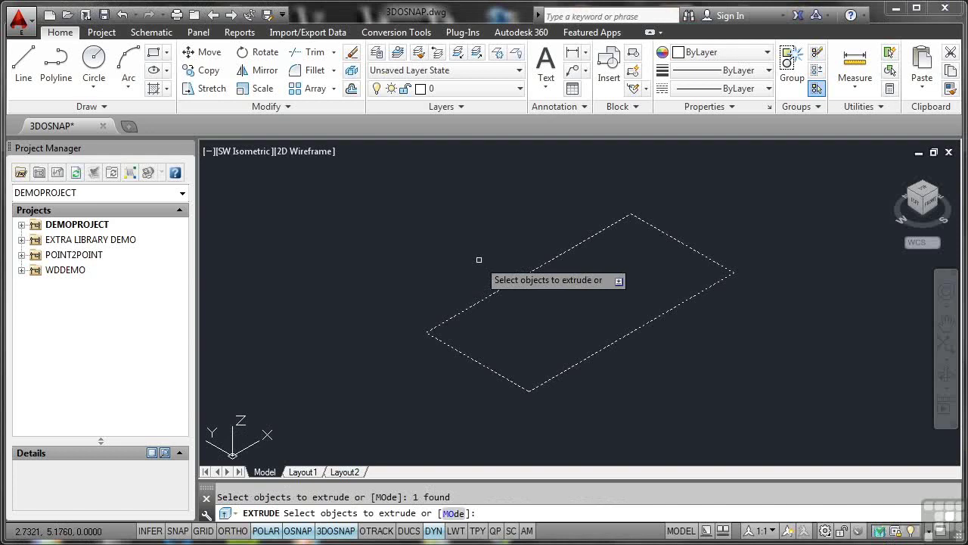
pyautogui.press('Return')
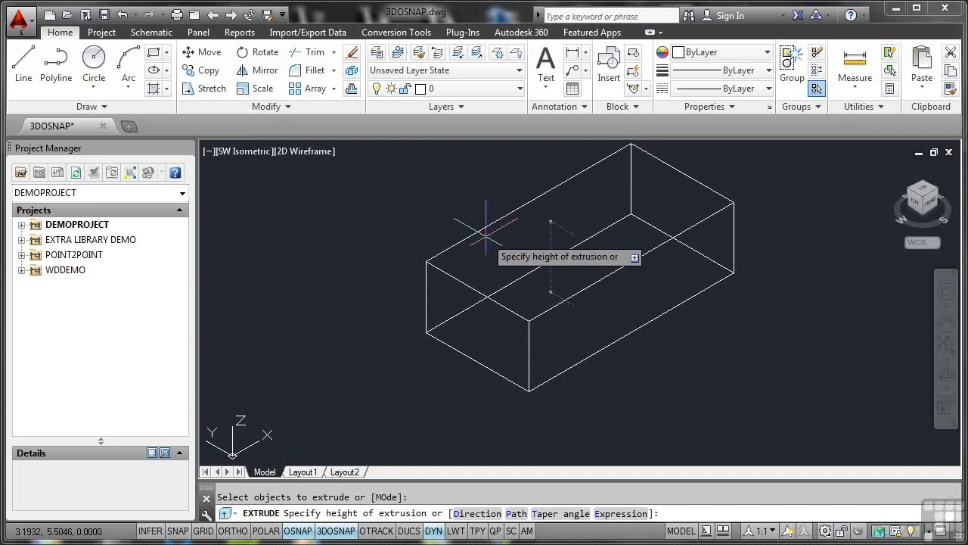
pyautogui.write('2')
pyautogui.press('Return')
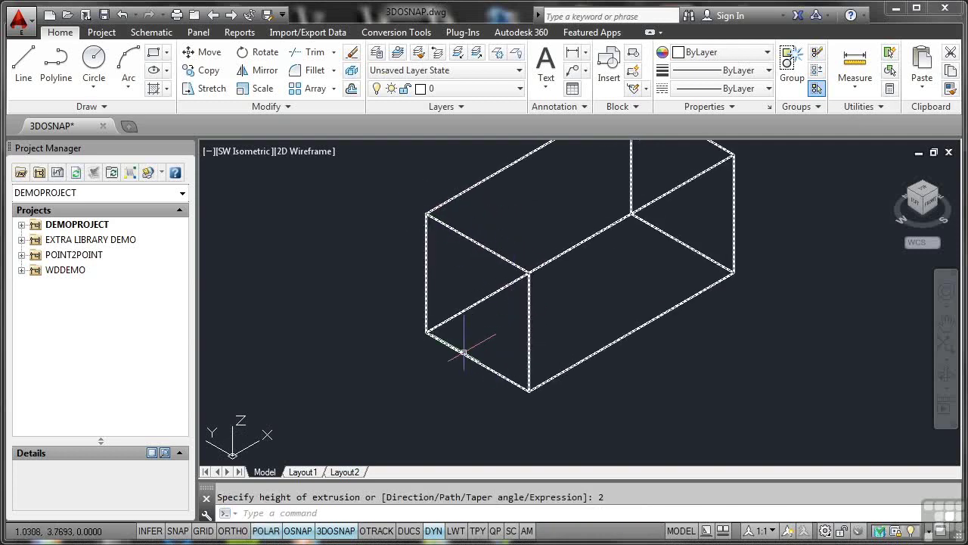
# Draw a line across the box's top face, joining the 3D midpoints of its two long edges.
pyautogui.moveTo(655, 259); pyautogui.dragTo(640, 313, button='middle')
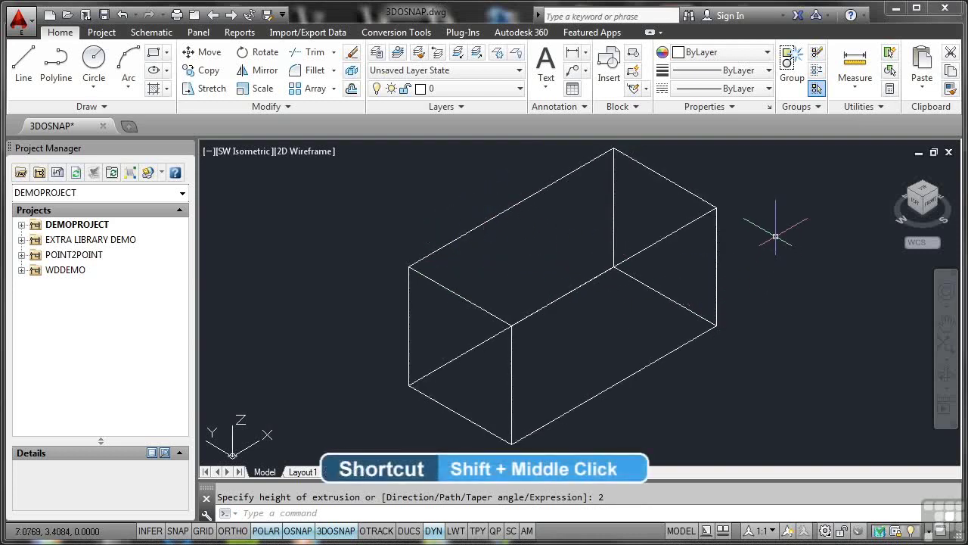
pyautogui.keyDown('shift'); pyautogui.moveTo(776, 237); pyautogui.dragTo(779, 216, button='middle'); pyautogui.keyUp('shift')
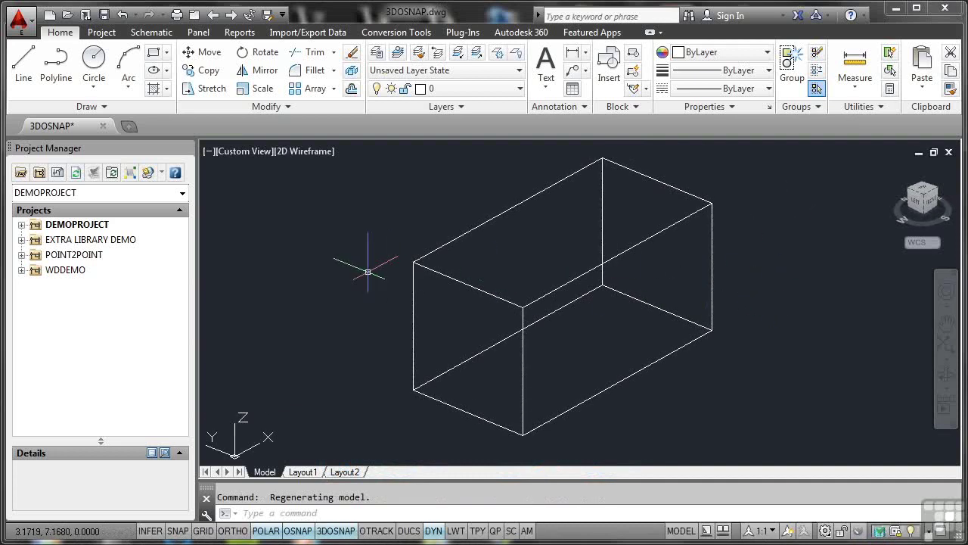
pyautogui.rightClick(276, 215)
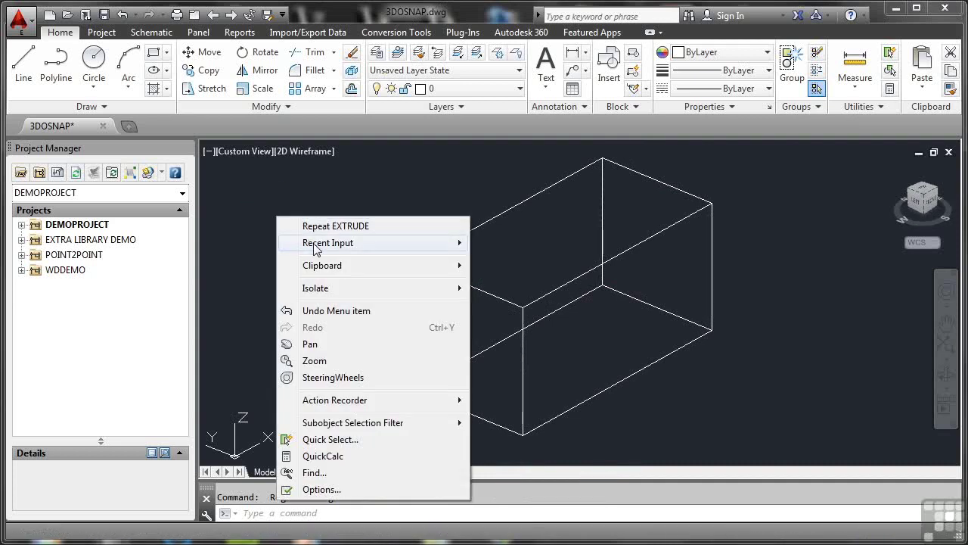
pyautogui.moveTo(340, 246)
pyautogui.click(501, 375)
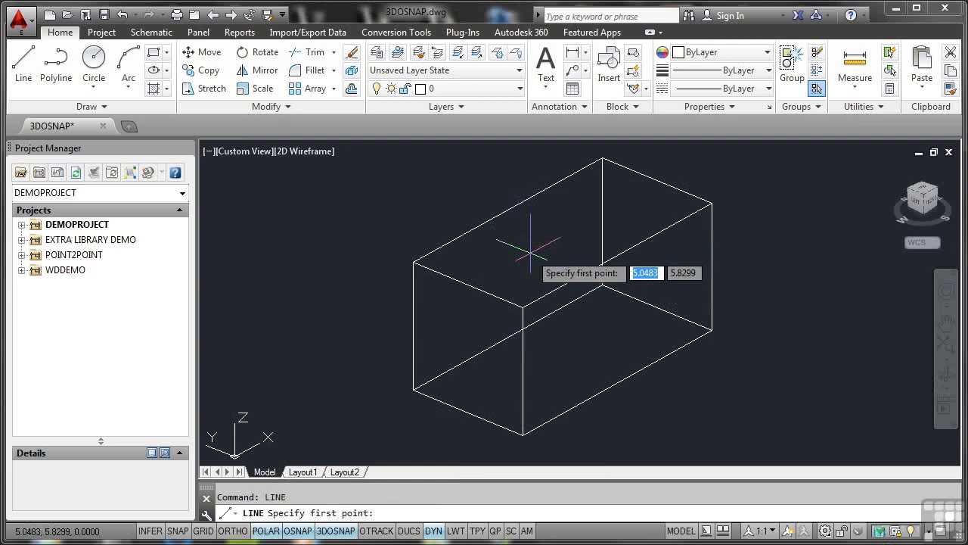
pyautogui.click(508, 206)
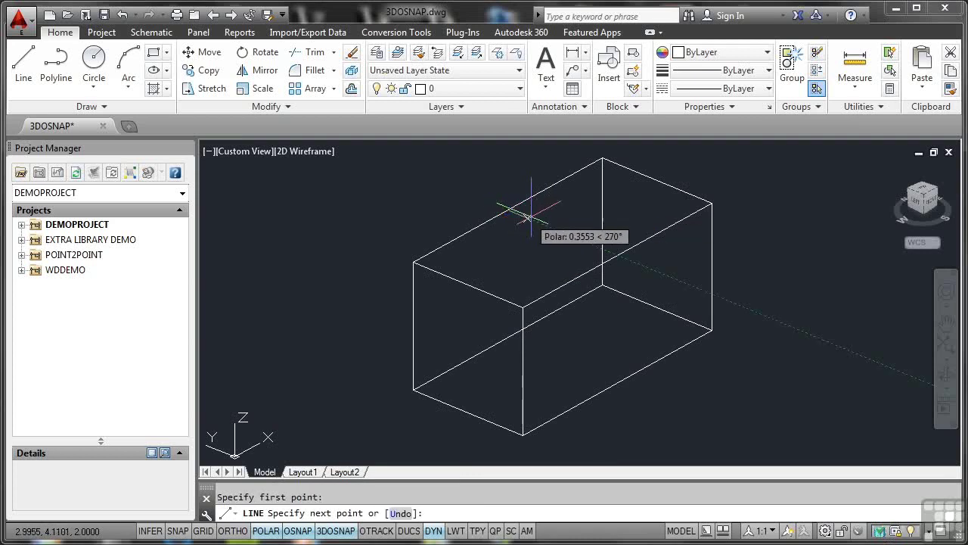
pyautogui.click(618, 254)
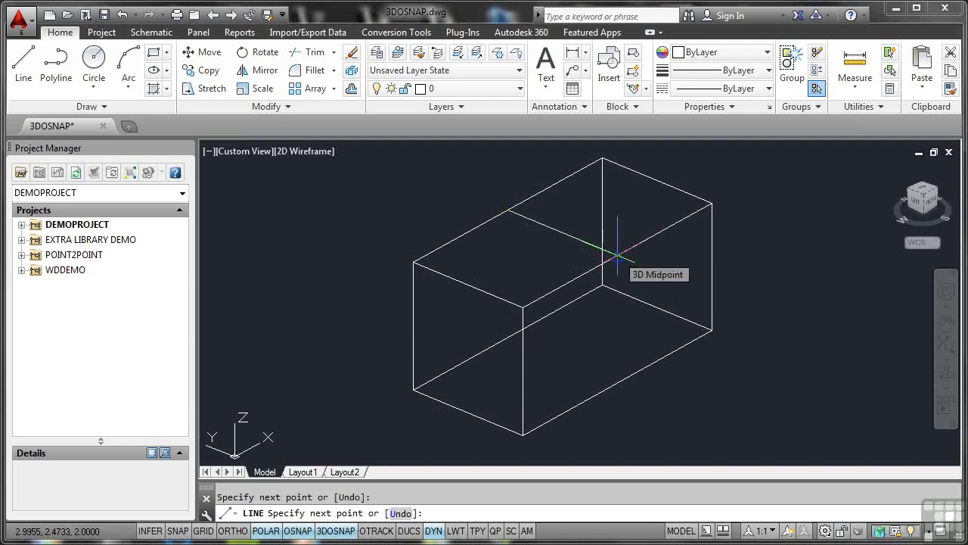
pyautogui.press('Return')
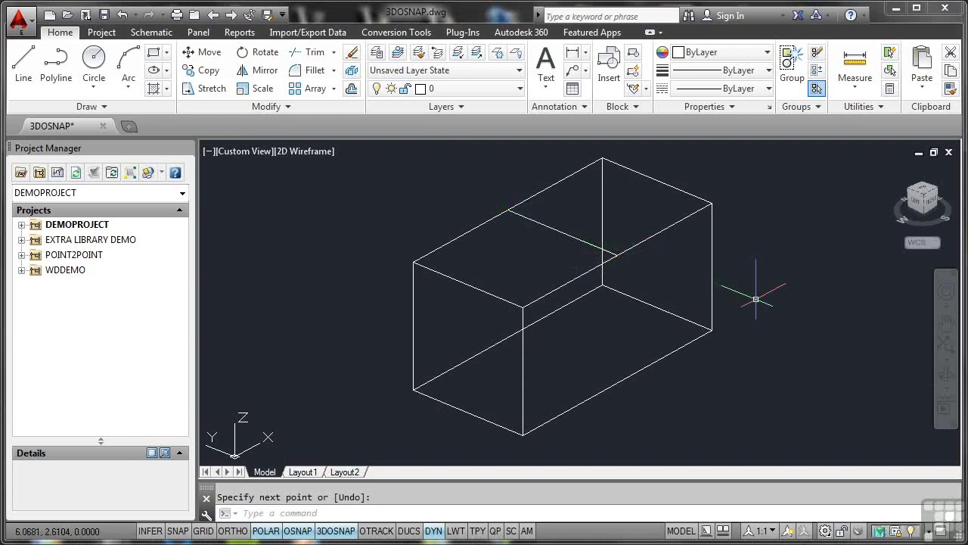
# Inspect the midpoint line on the box in the Top view, turned so that north is up.
pyautogui.click(924, 194)
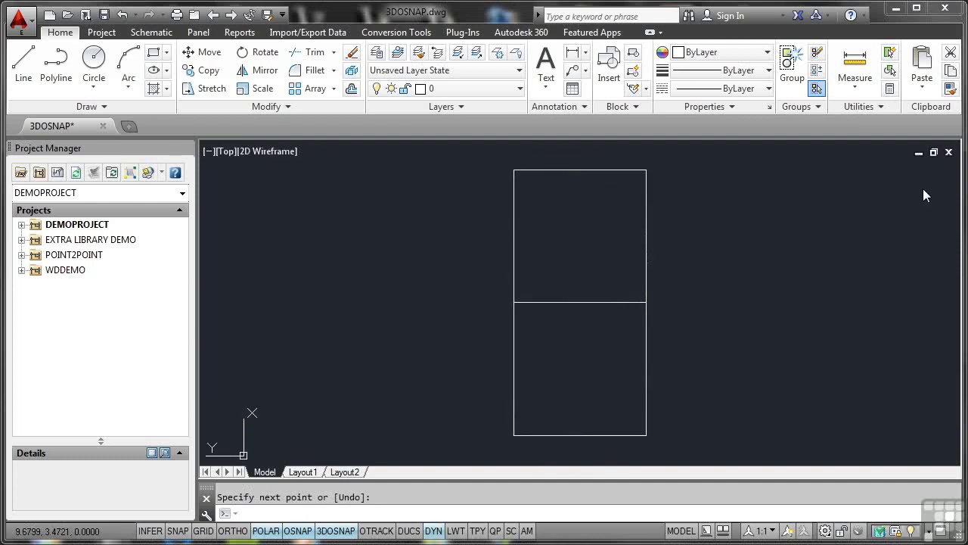
pyautogui.click(954, 174)
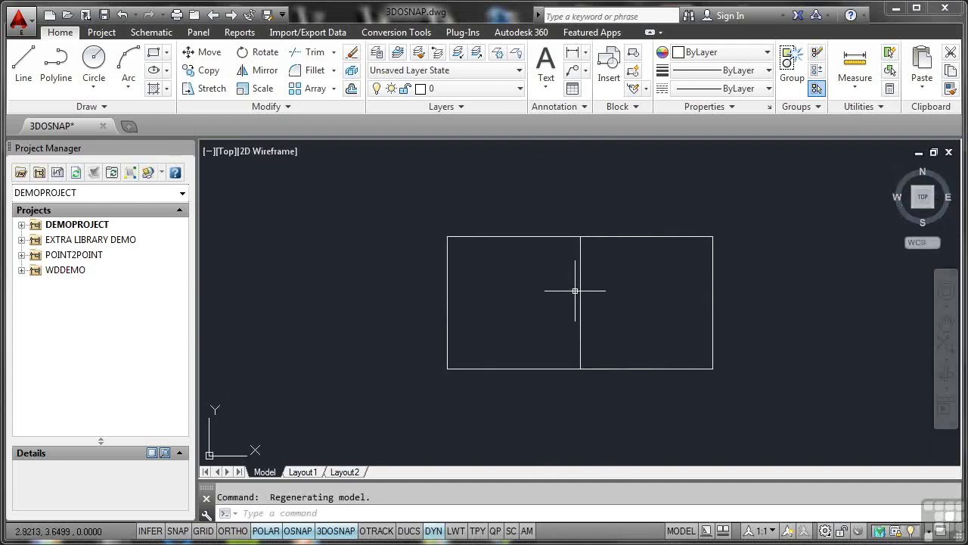
pyautogui.moveTo(578, 290)
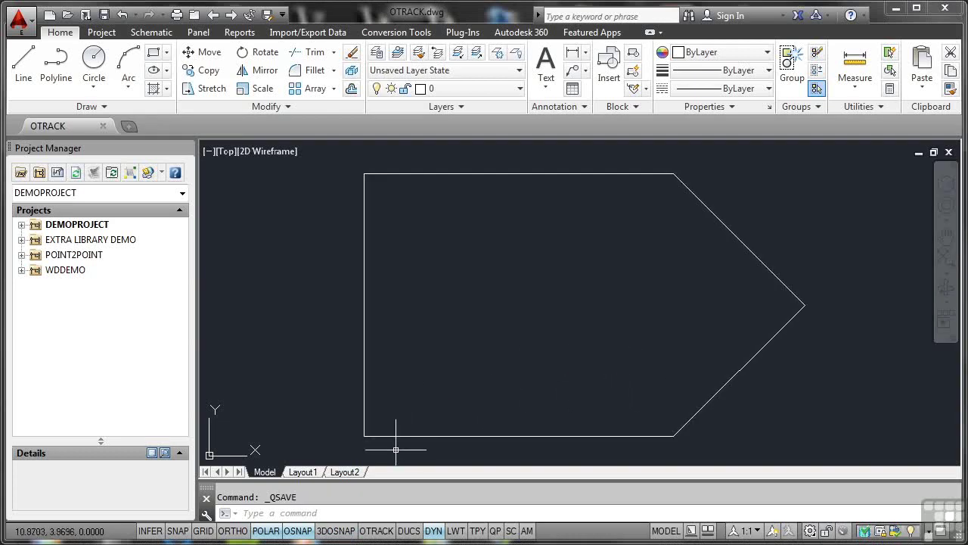
# Turn on object snap tracking in the OTRACK drawing and keep it enabled in the object snap settings.
pyautogui.click(380, 531)
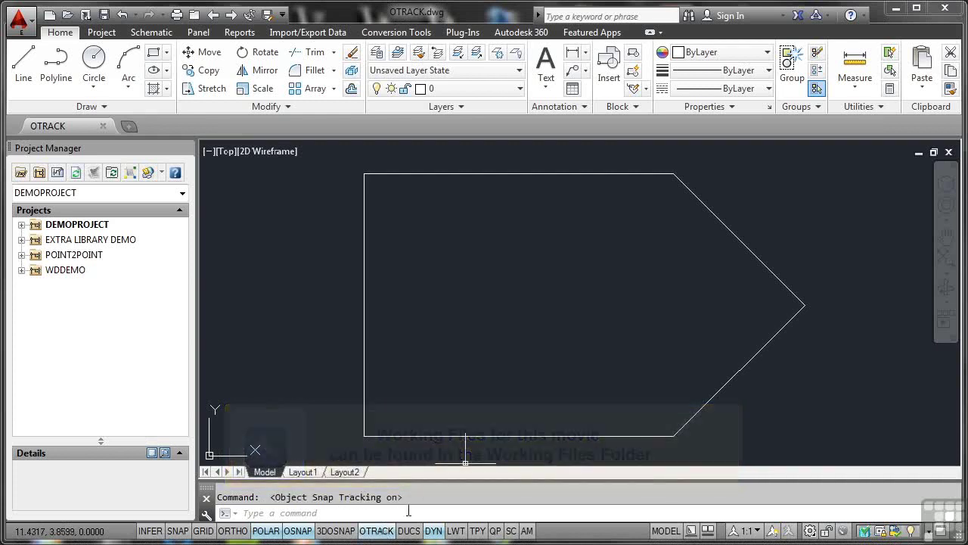
pyautogui.rightClick(298, 531)
pyautogui.click(333, 501)
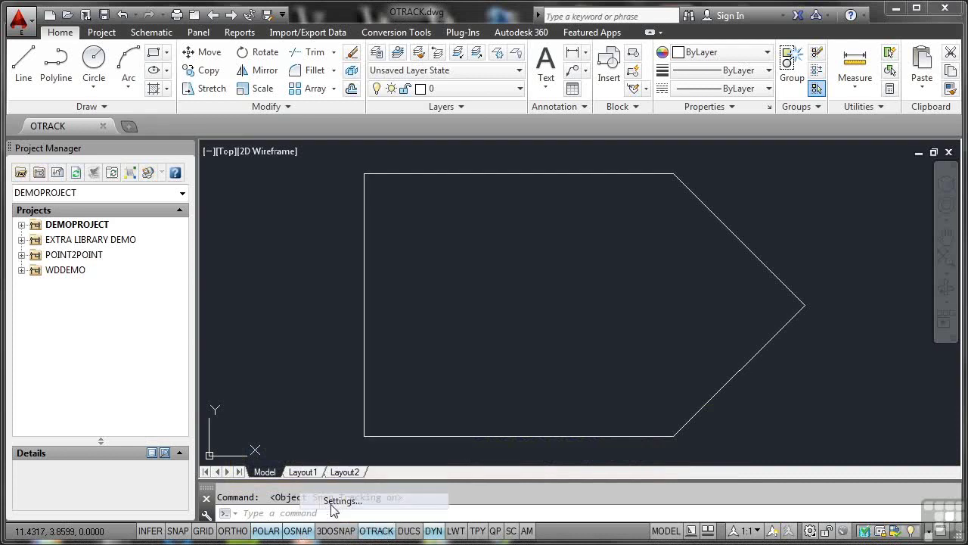
pyautogui.click(606, 230)
pyautogui.click(606, 229)
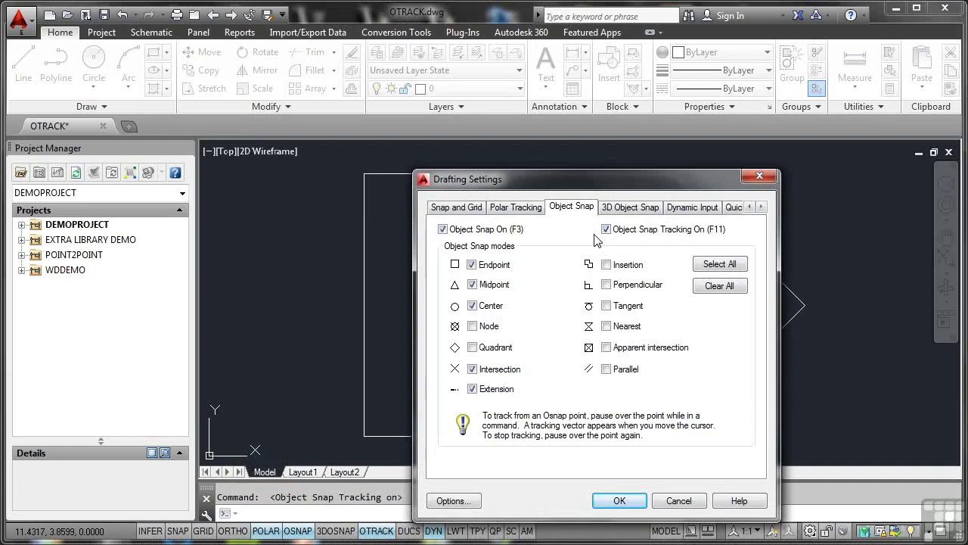
pyautogui.click(619, 501)
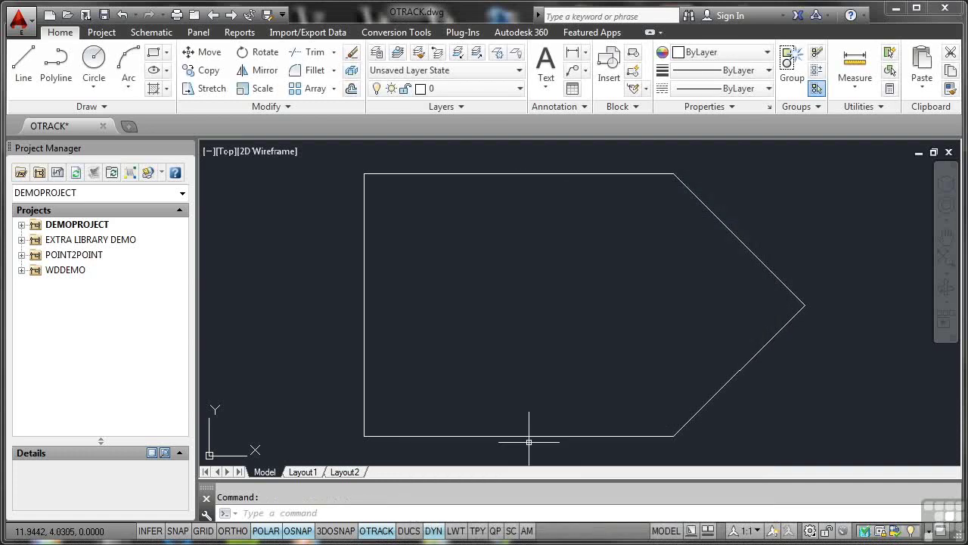
# Review the active object snap modes and the tracking hint in the object snap tracking settings.
pyautogui.rightClick(377, 532)
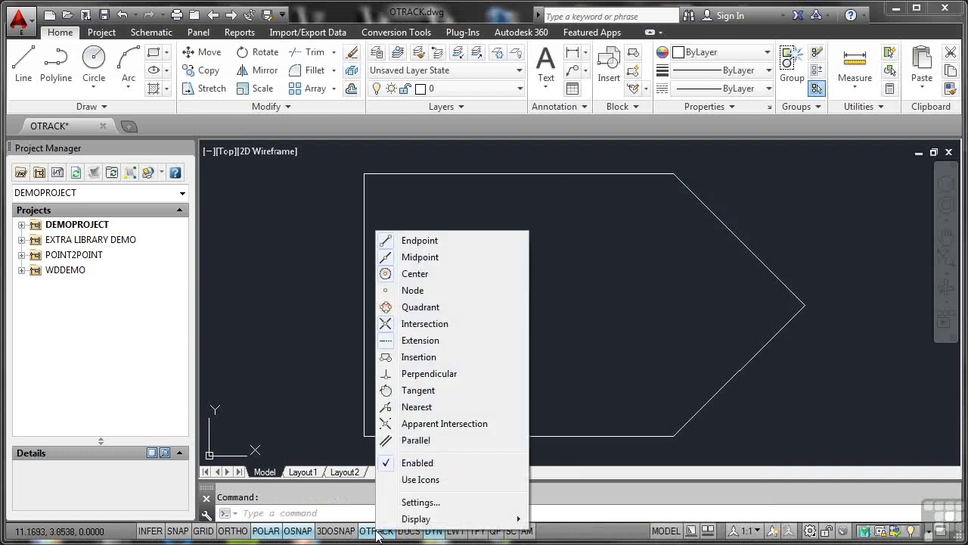
pyautogui.click(419, 502)
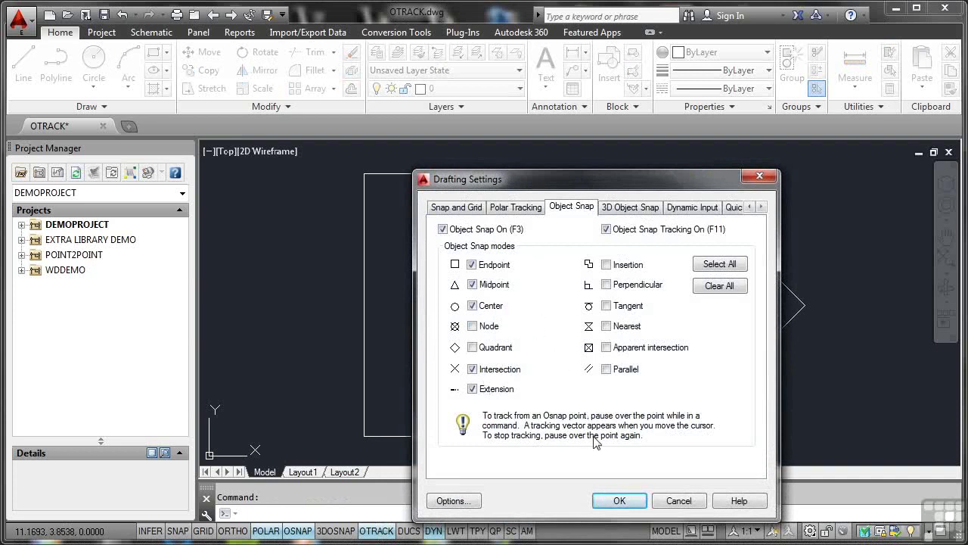
pyautogui.click(616, 500)
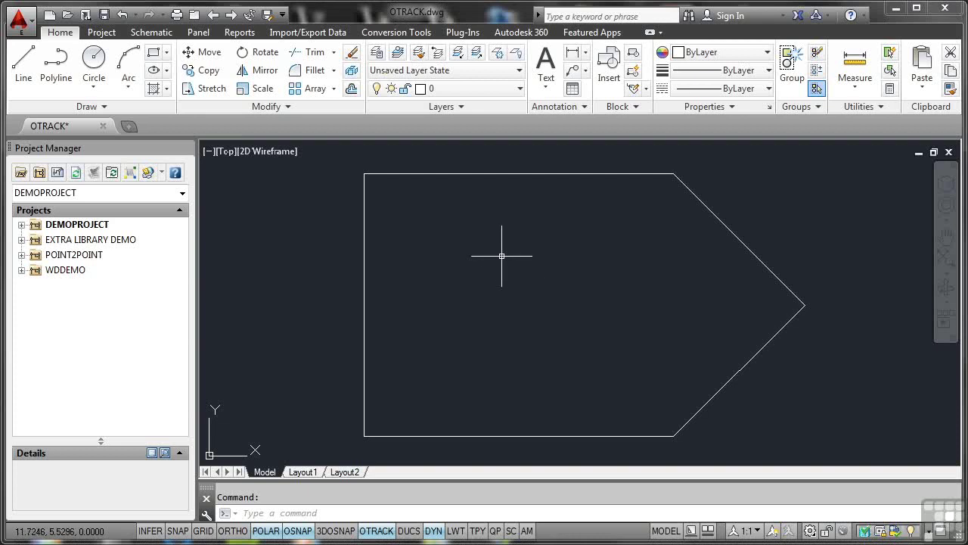
pyautogui.rightClick(489, 236)
pyautogui.moveTo(535, 271)
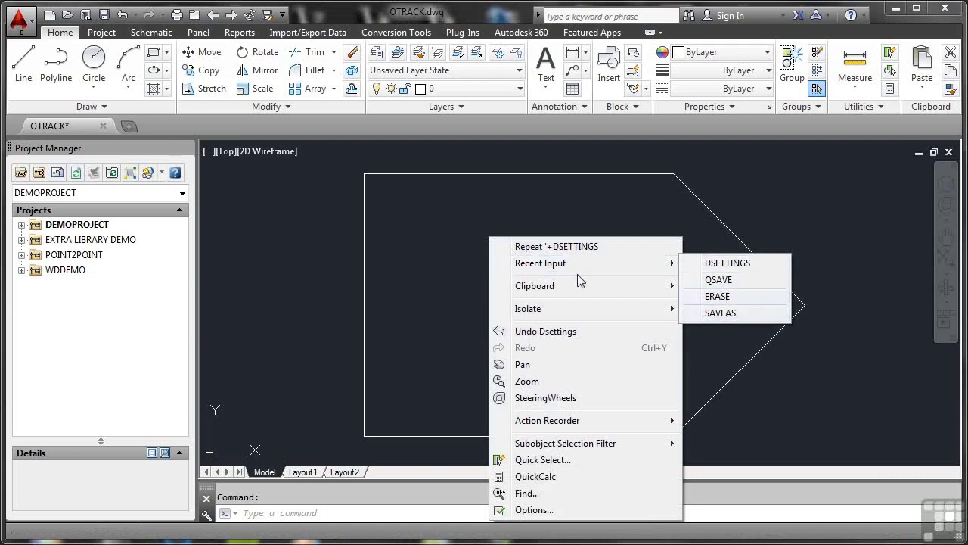
pyautogui.click(400, 240)
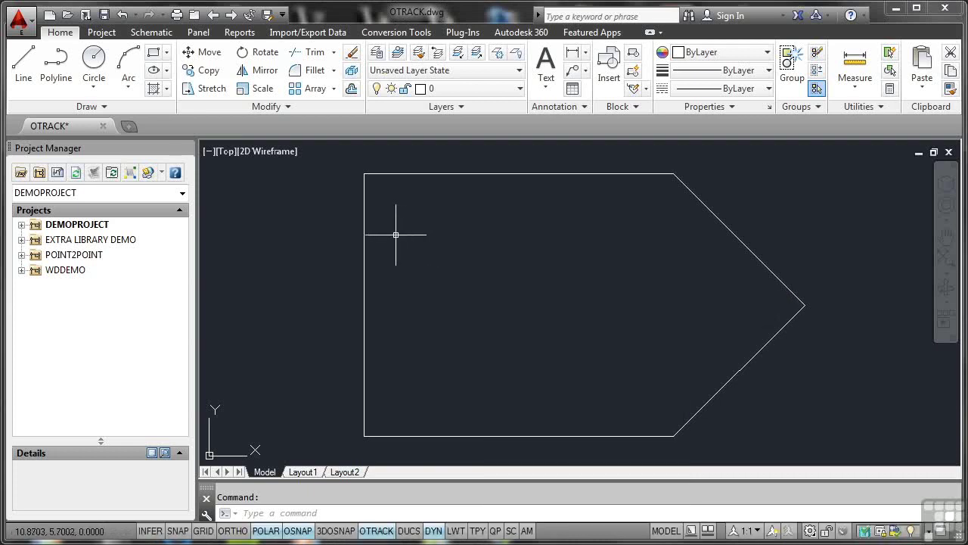
# Draw a circle of radius 1 centred where the tracking lines from the left and top edges' midpoints cross.
pyautogui.click(98, 89)
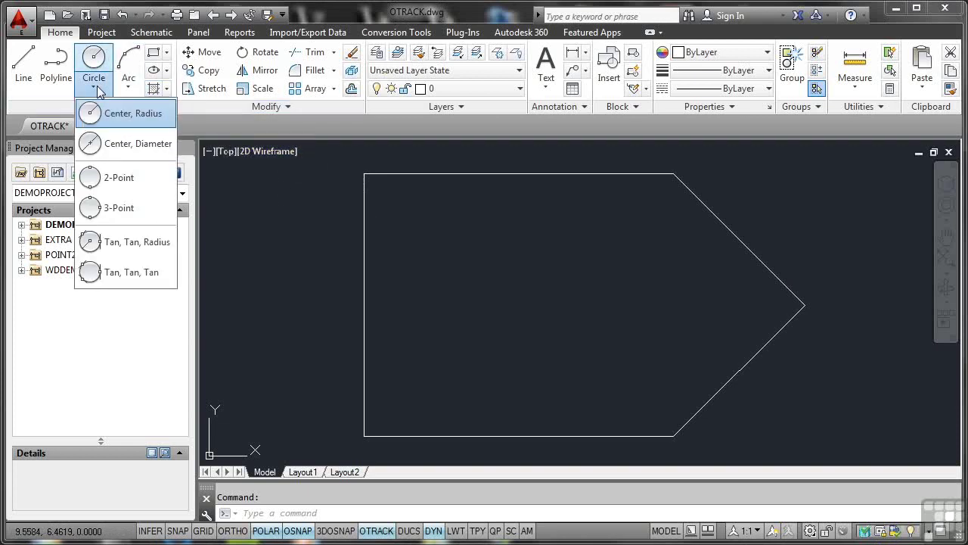
pyautogui.click(124, 113)
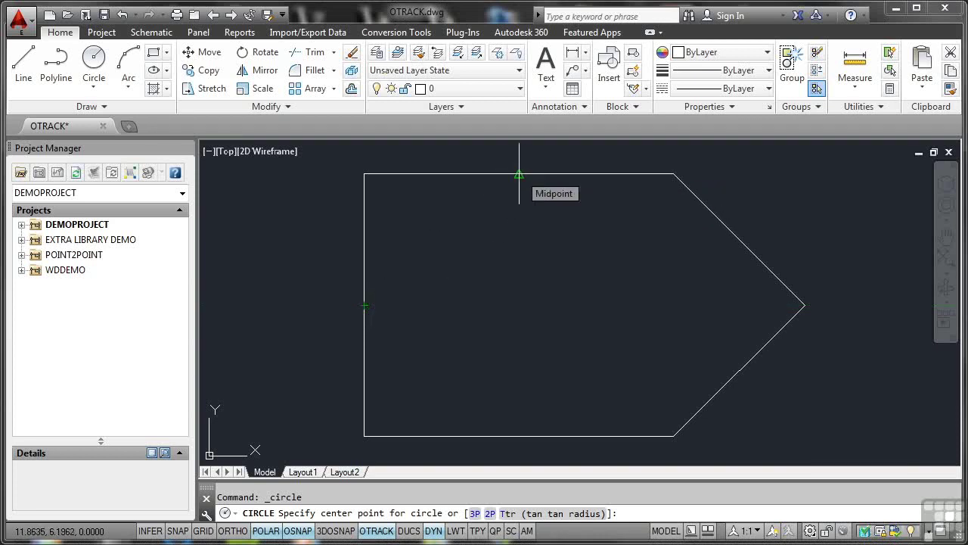
pyautogui.moveTo(519, 174)
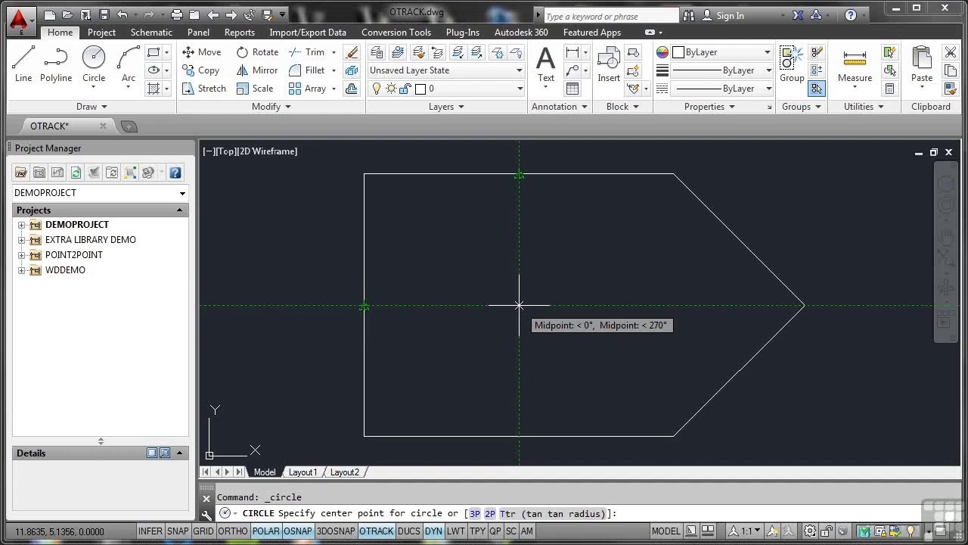
pyautogui.click(519, 304)
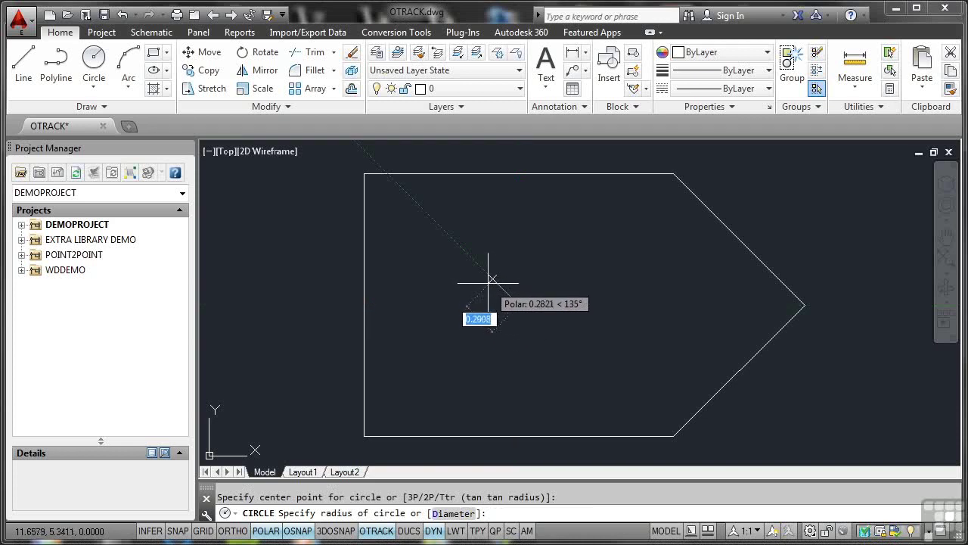
pyautogui.write('1')
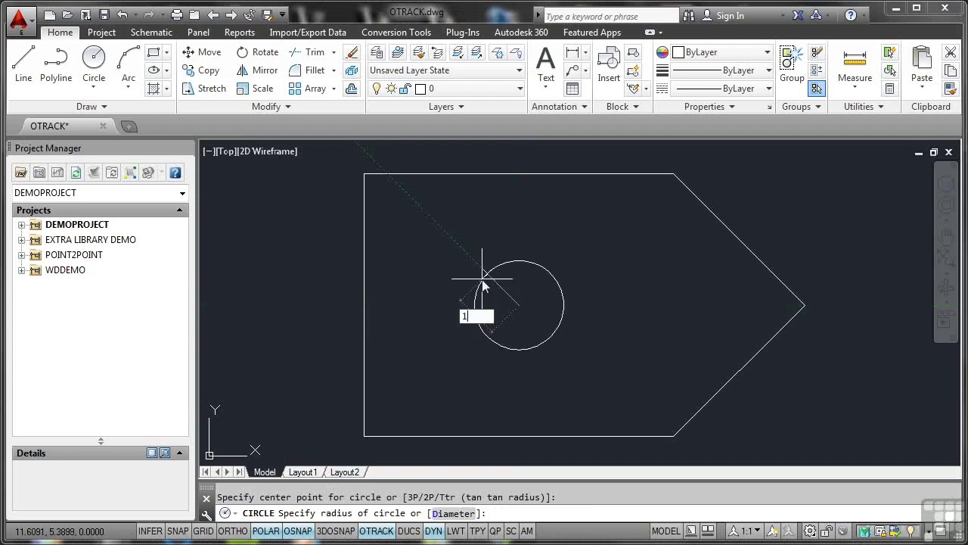
pyautogui.press('Return')
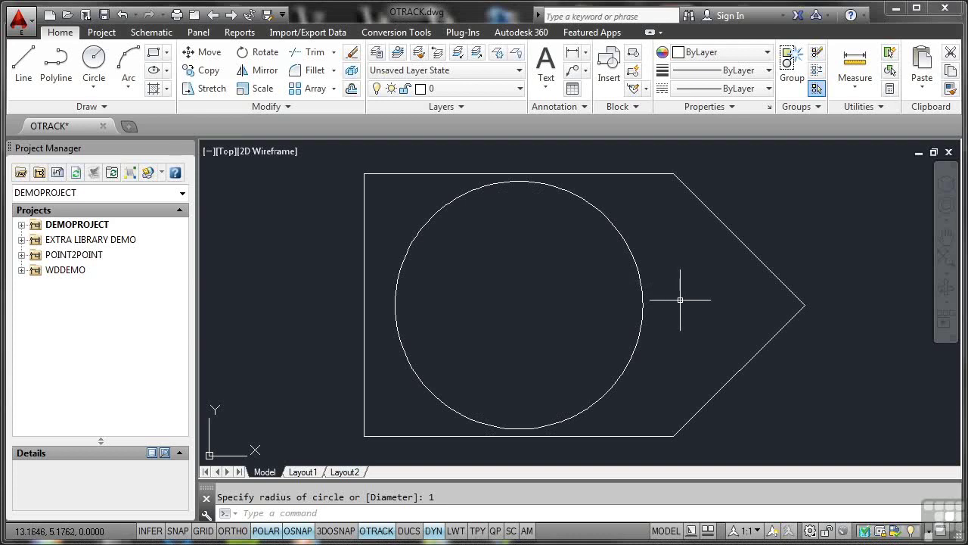
# Draw a second circle centred where tracking lines from the top edge's right endpoint and the outline's right tip cross.
pyautogui.rightClick(664, 229)
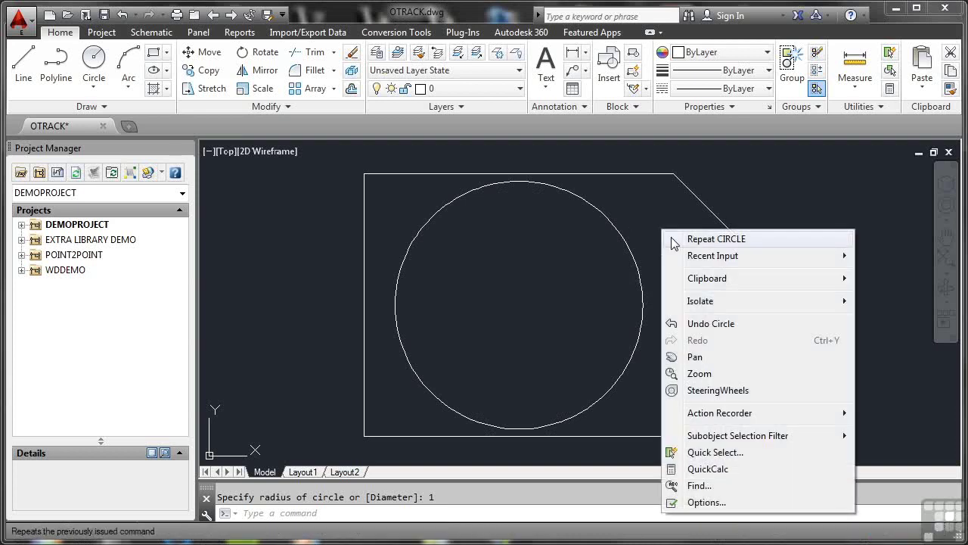
pyautogui.click(715, 238)
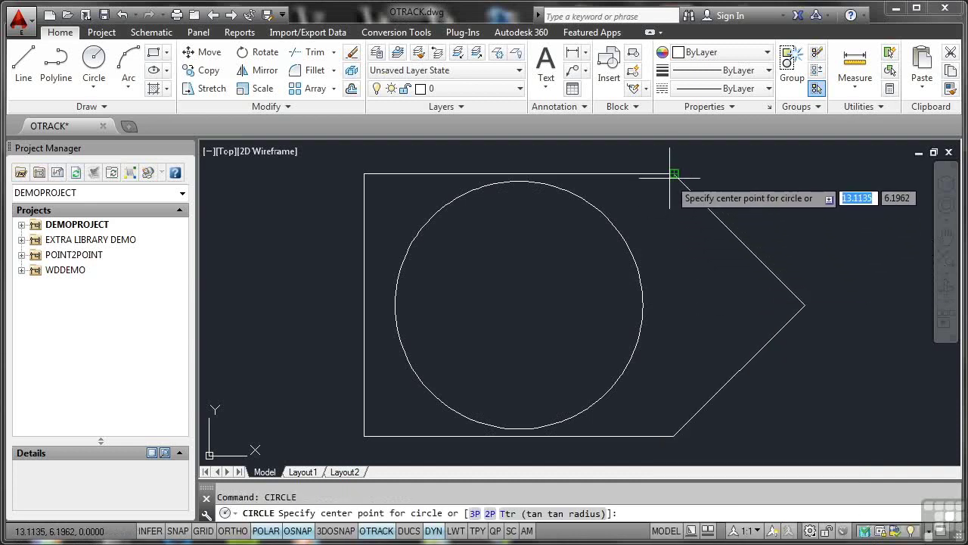
pyautogui.moveTo(674, 174)
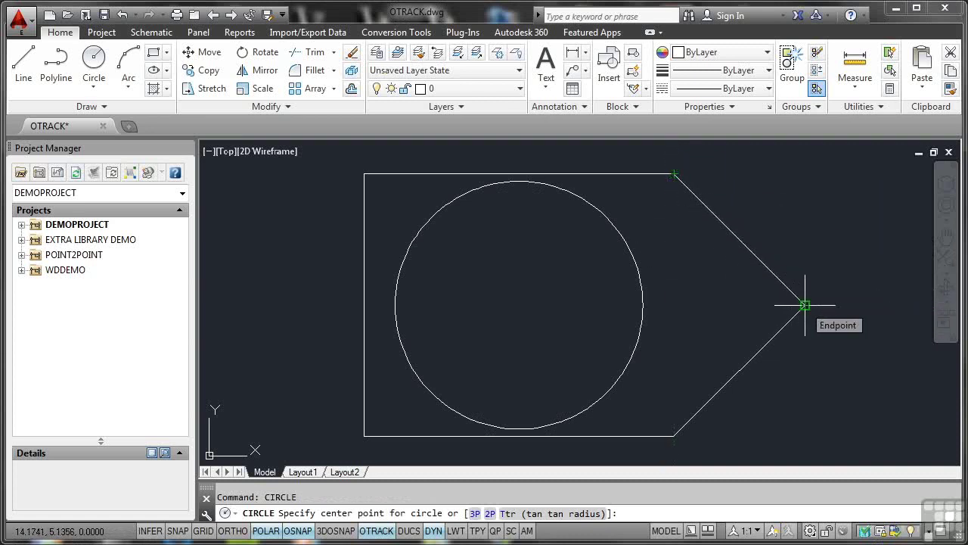
pyautogui.moveTo(805, 305)
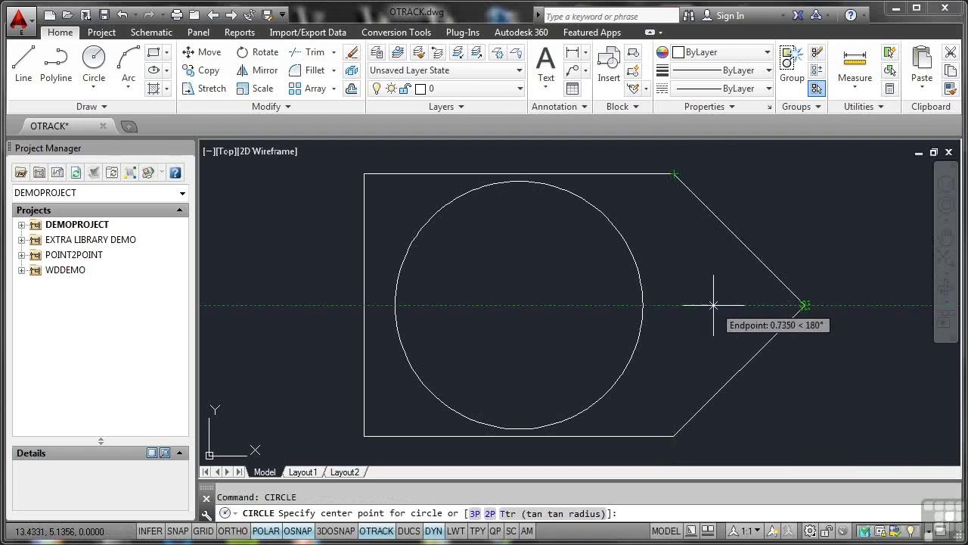
pyautogui.click(674, 306)
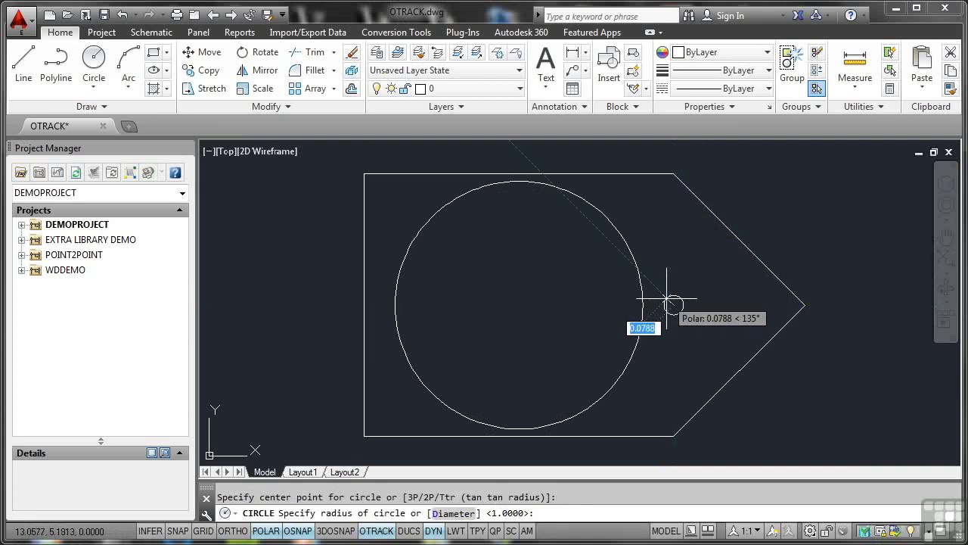
pyautogui.write('0.0')
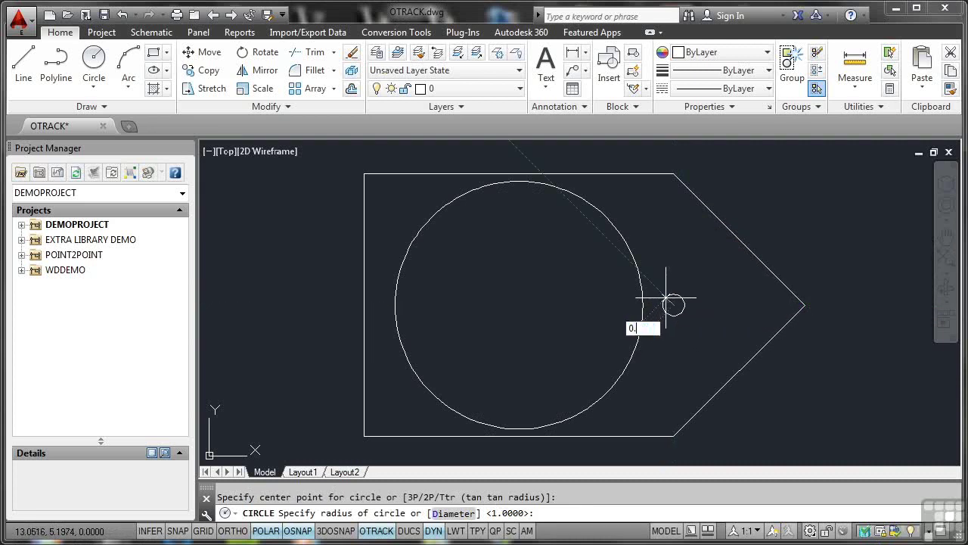
pyautogui.write('5')
pyautogui.press('Return')
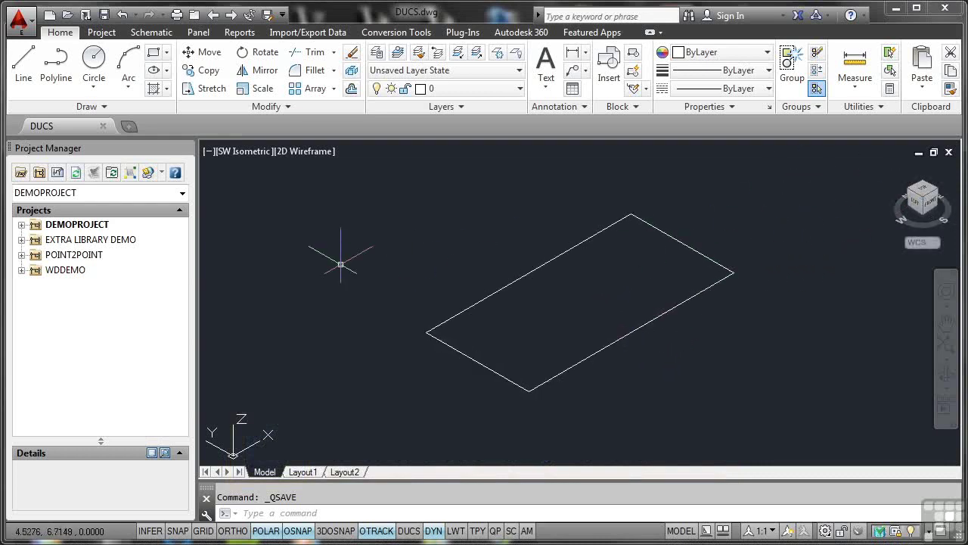
# Extrude the rectangle in the DUCS drawing to a height of 1.5.
pyautogui.write('EXTRUDE')
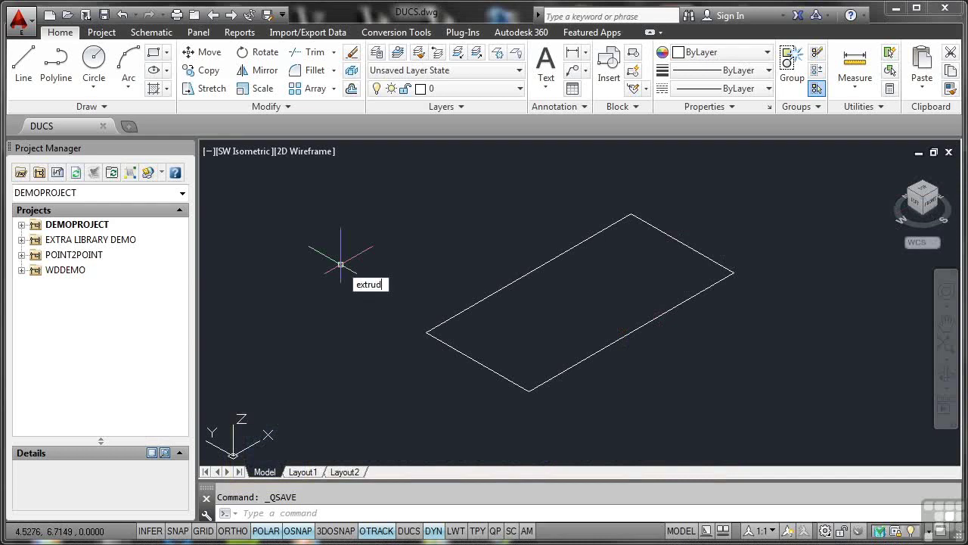
pyautogui.press('Return')
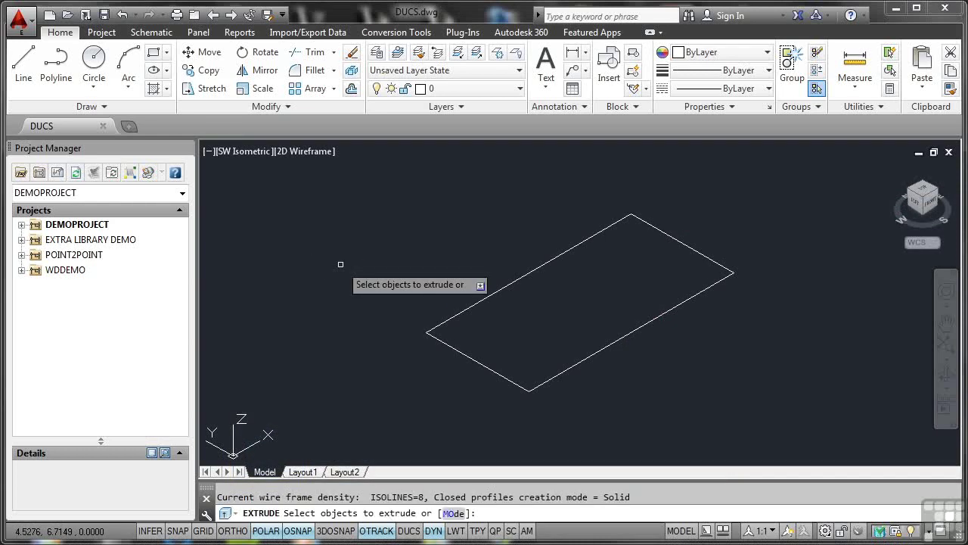
pyautogui.click(517, 280)
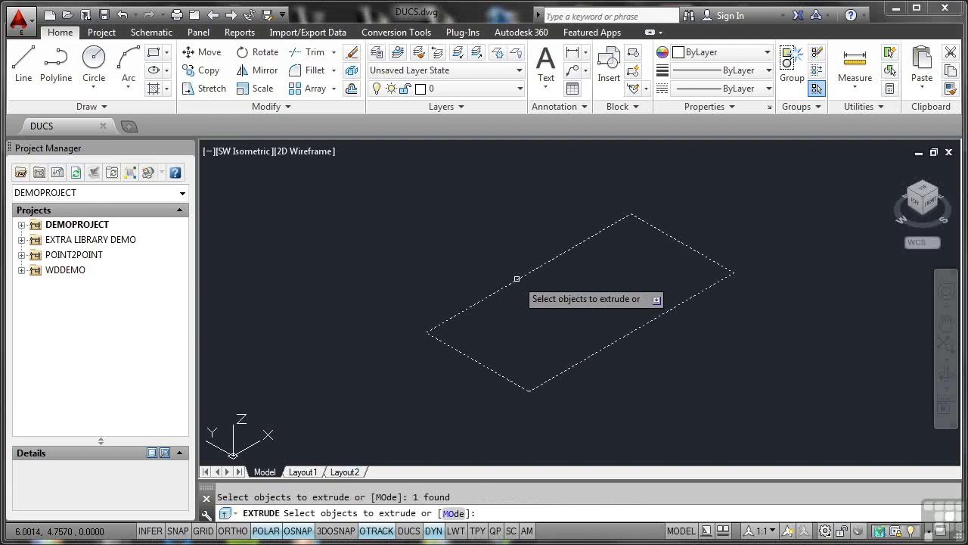
pyautogui.press('Return')
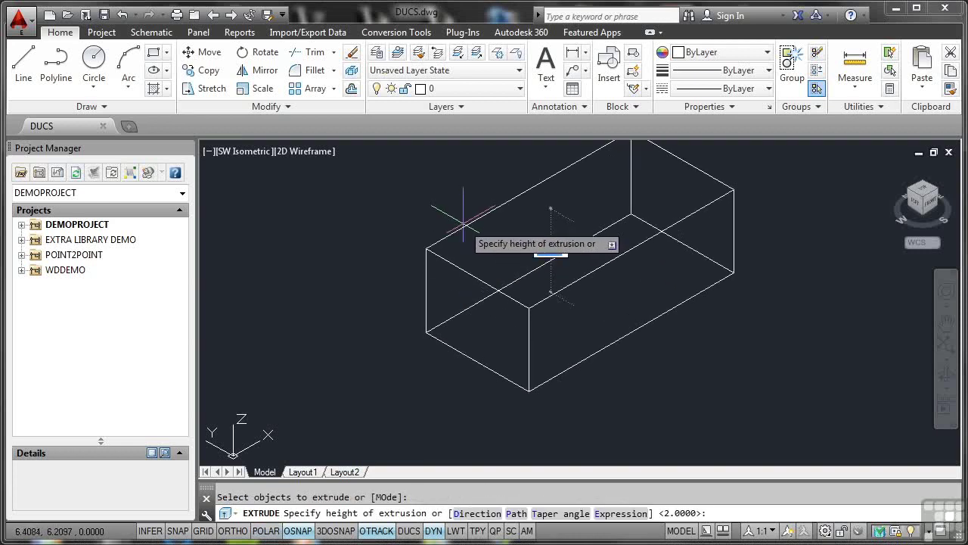
pyautogui.write('1.5')
pyautogui.press('Return')
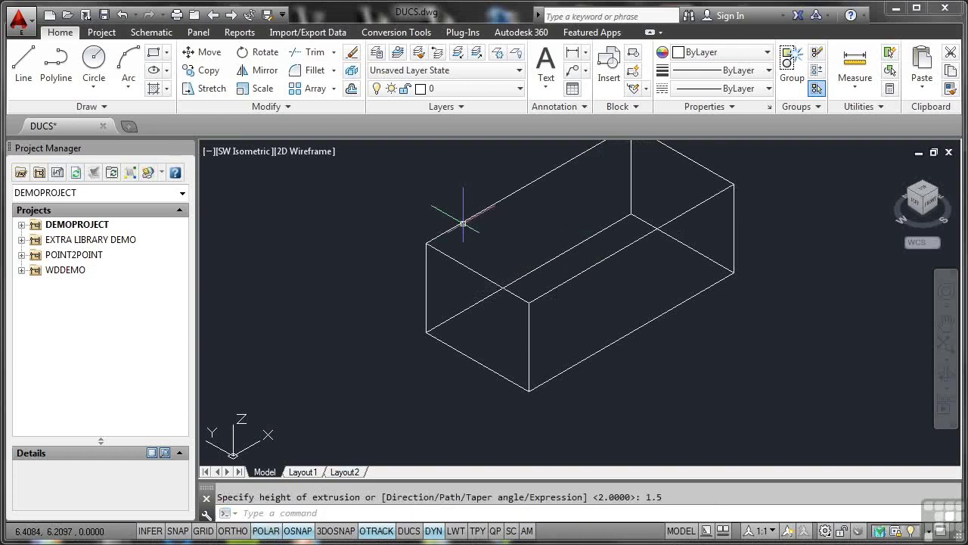
# Turn on dynamic UCS for the extruded box drawing.
pyautogui.moveTo(622, 218); pyautogui.dragTo(580, 248, button='middle')
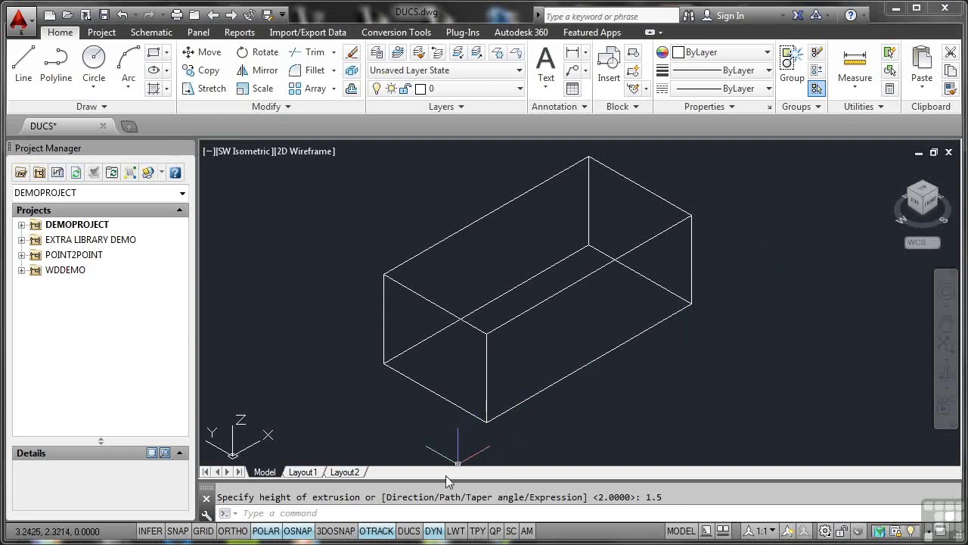
pyautogui.click(410, 531)
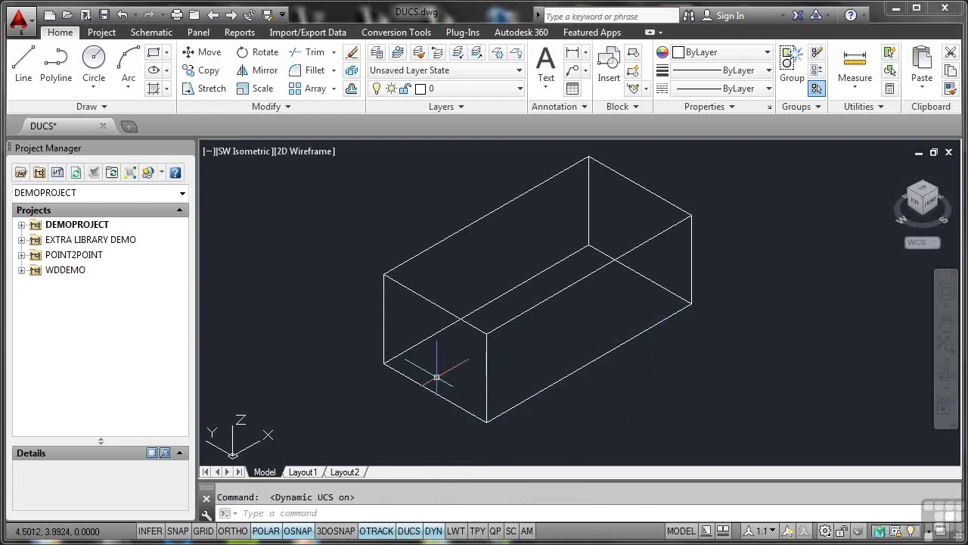
pyautogui.press('Escape')
# Draw a circle of radius 0.5 on the box's near-left end face, centred by tracking from two edge midpoints.
pyautogui.click(95, 90)
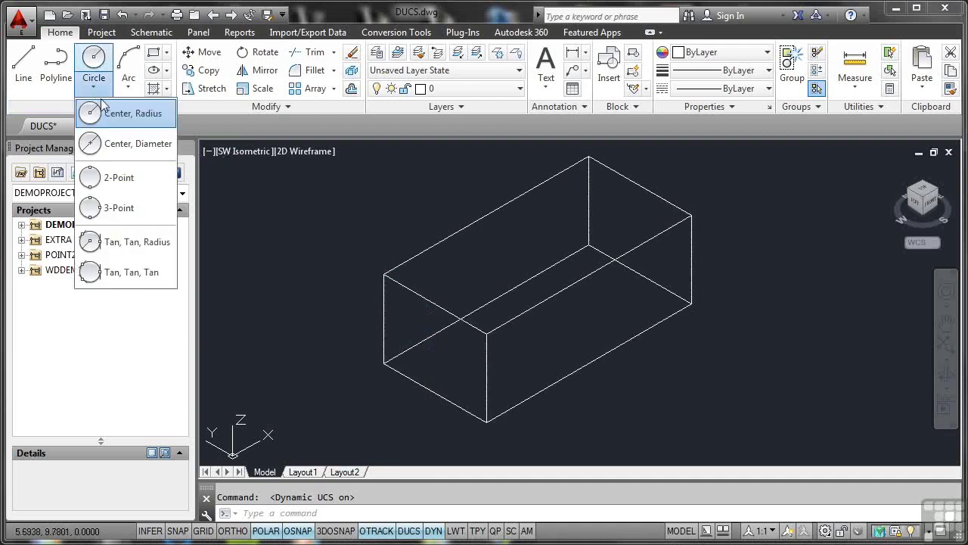
pyautogui.click(94, 113)
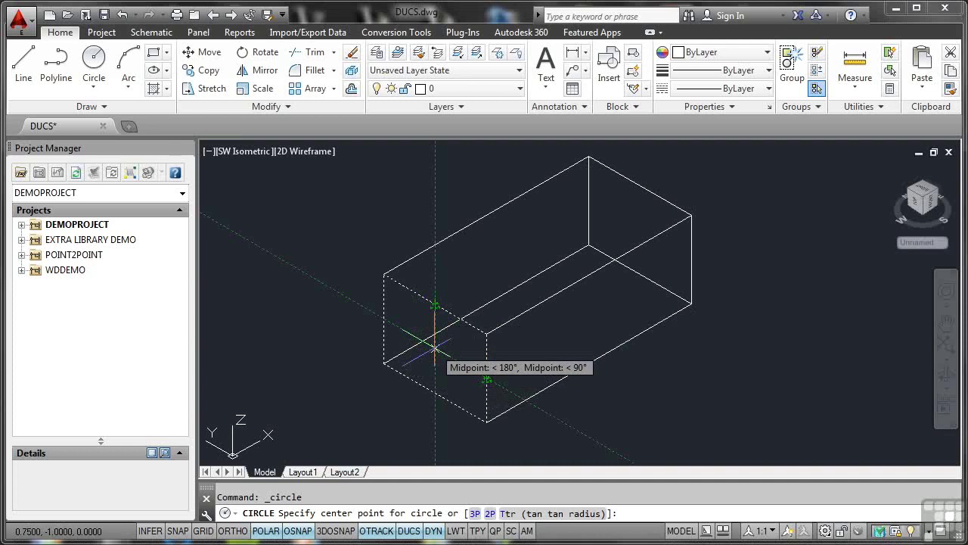
pyautogui.click(435, 347)
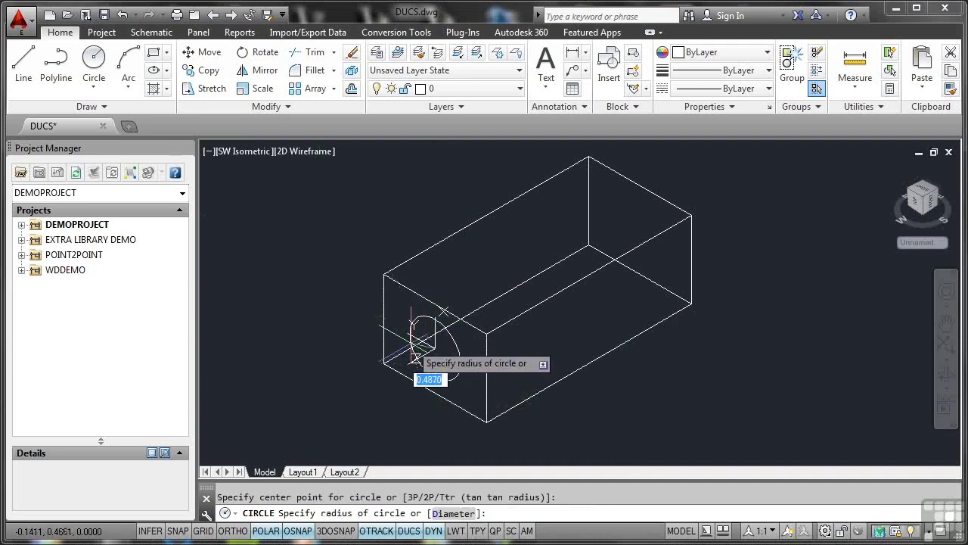
pyautogui.write('0.5')
pyautogui.press('Return')
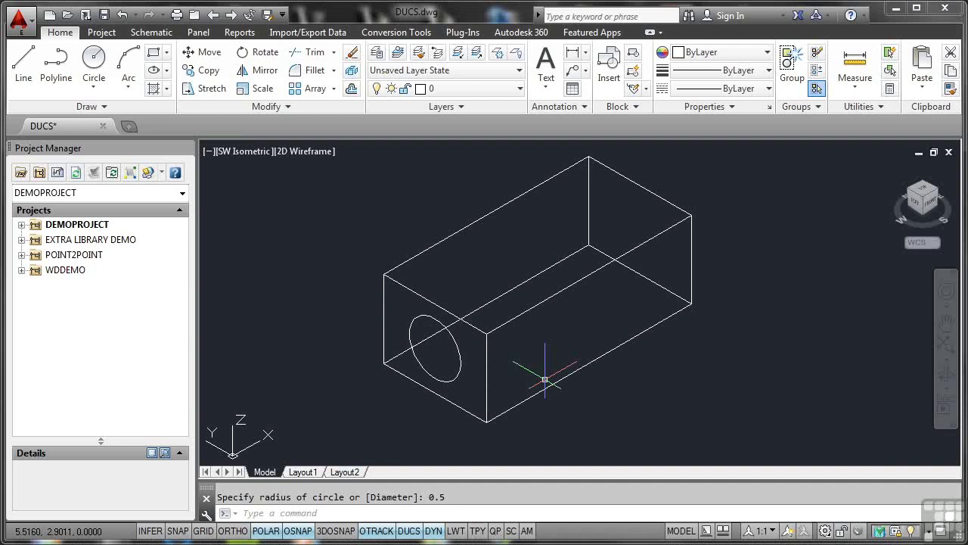
# Pull the circular area on the box's end face outward with Presspull to form a cylinder.
pyautogui.write('presspul')
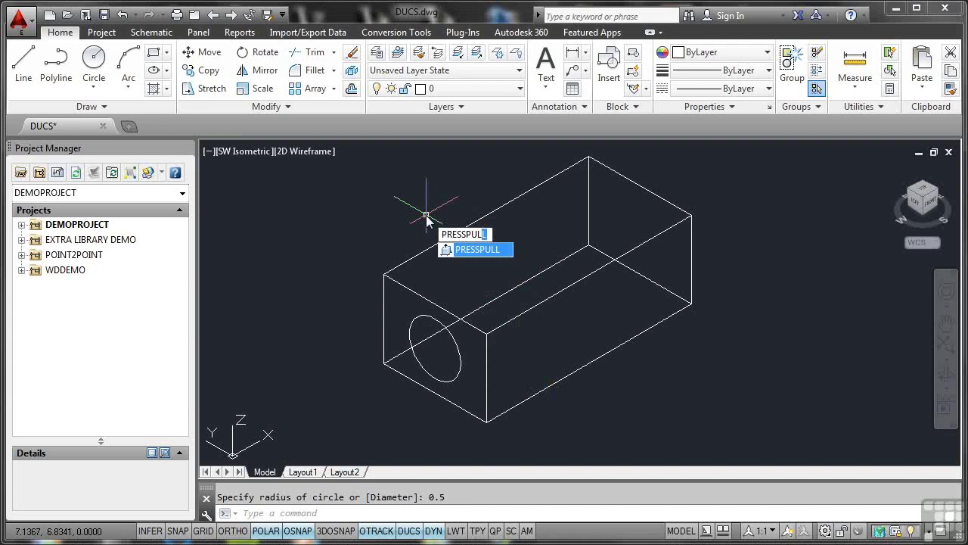
pyautogui.press('Return')
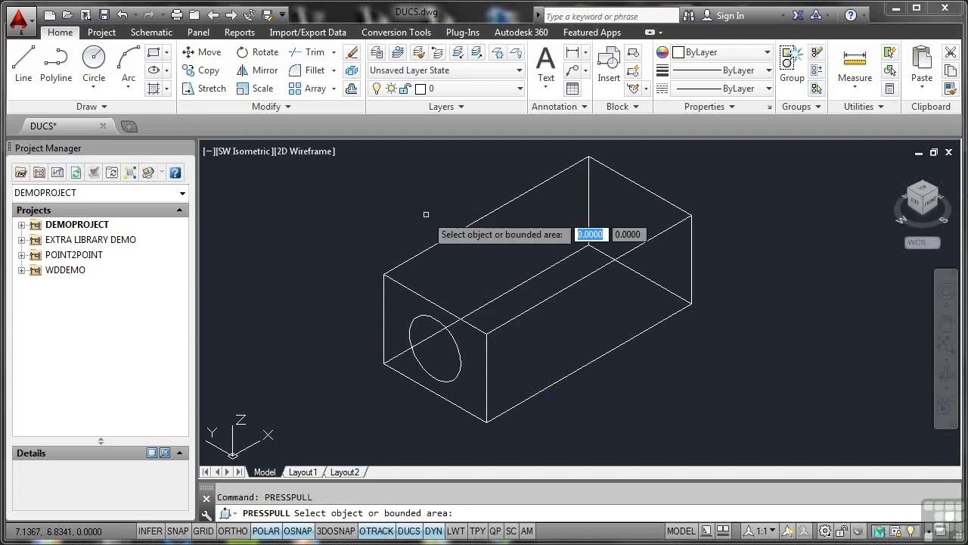
pyautogui.click(438, 351)
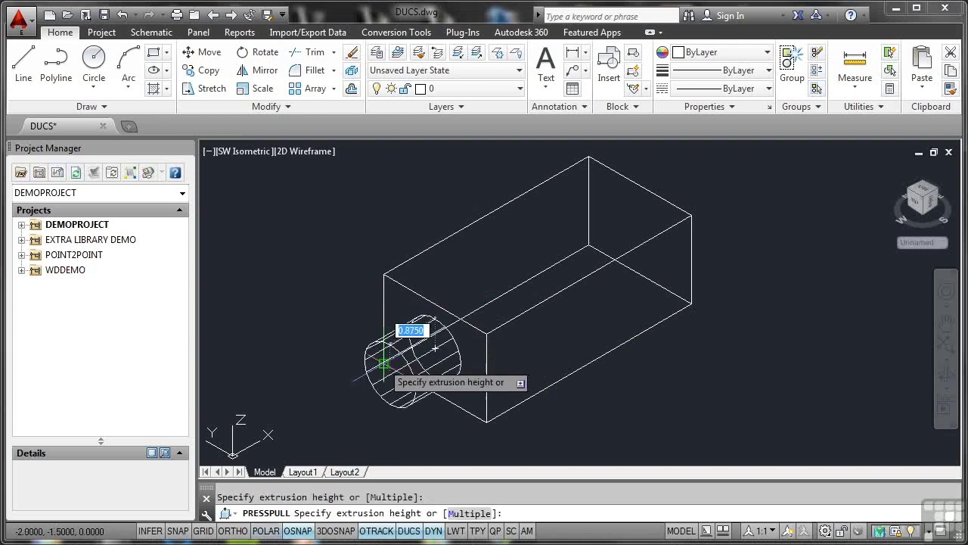
pyautogui.click(379, 367)
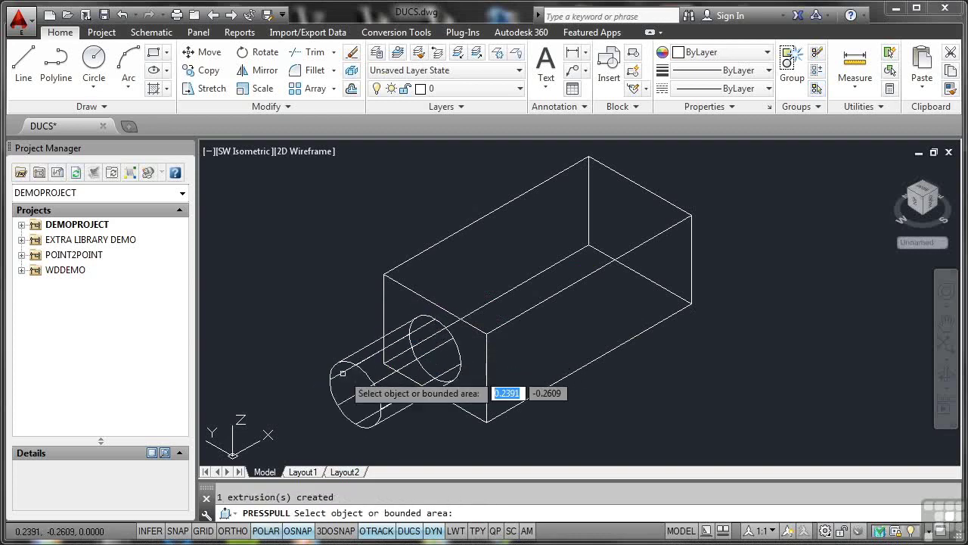
pyautogui.press('Return')
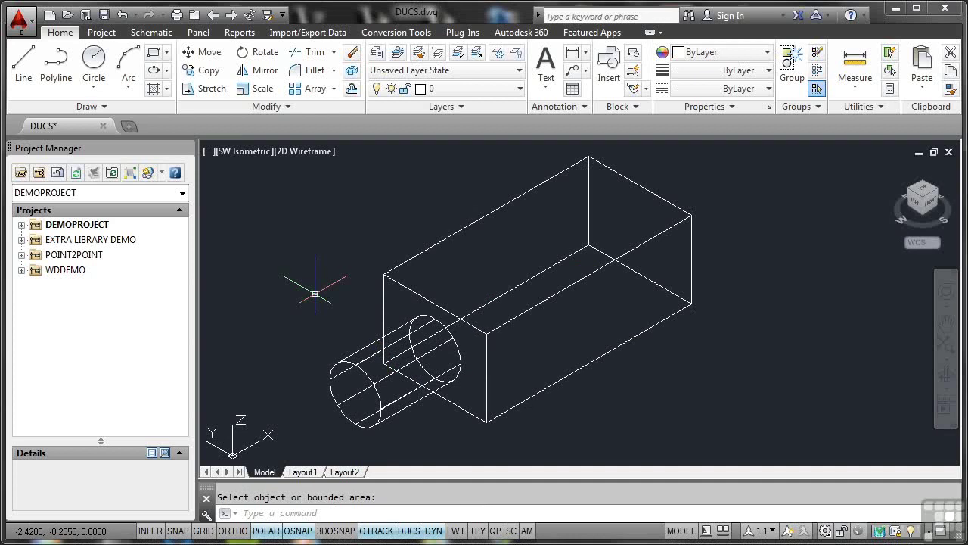